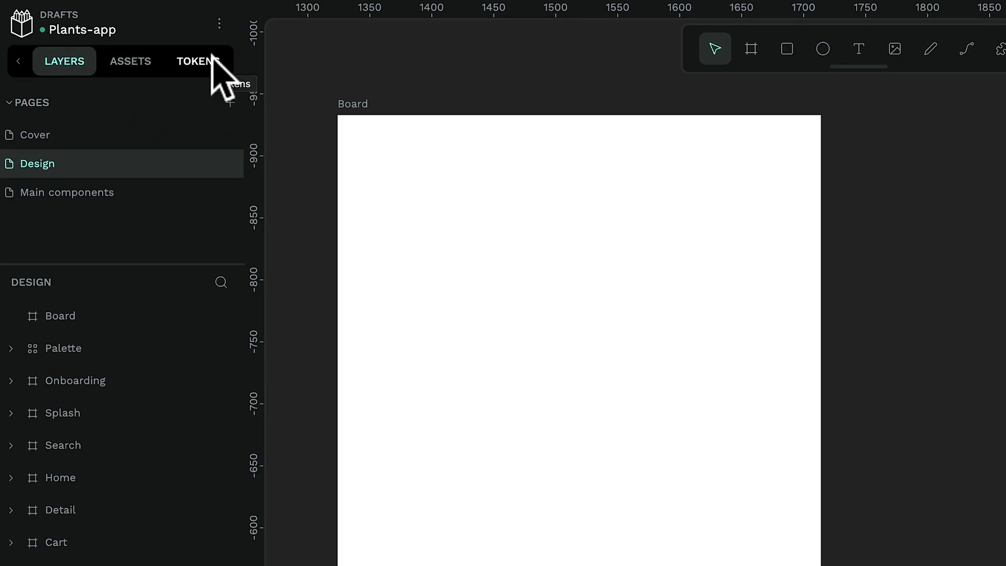
Show the Global set's design tokens, listing the border radius and colour tokens.
left_click(212, 57)
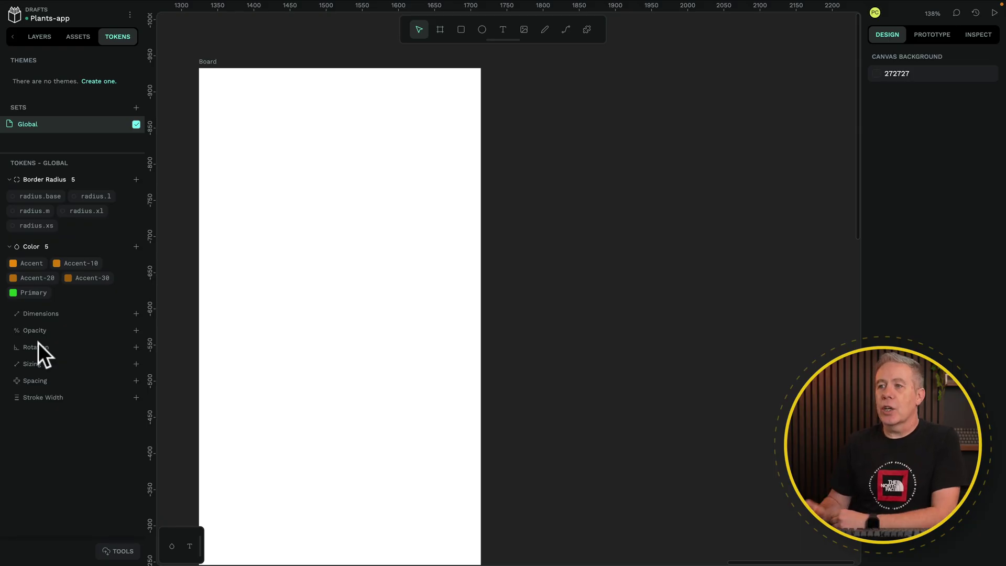
left_click(462, 29)
Draw a 180 × 180 grey square on the Board.
left_click_drag(265, 116, 394, 245)
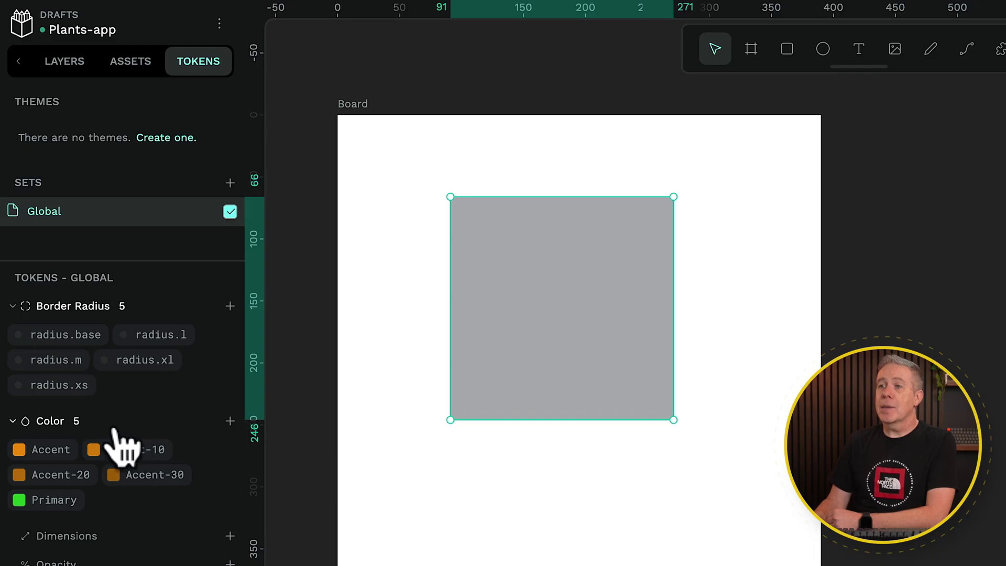
Apply radius.m (16 corner radius) and the Primary colour token (green 2bcb27) to the square.
left_click(55, 360)
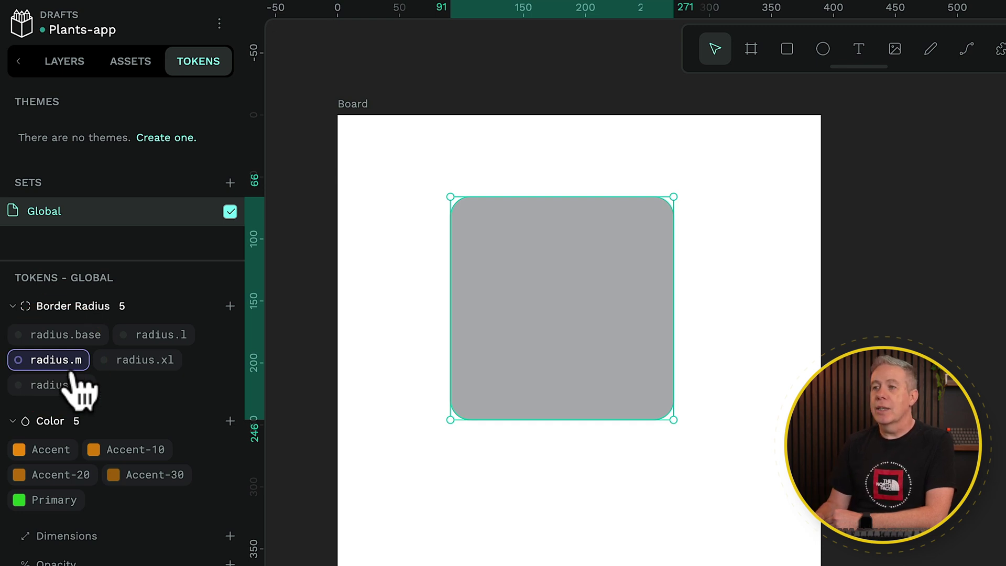
left_click(149, 361)
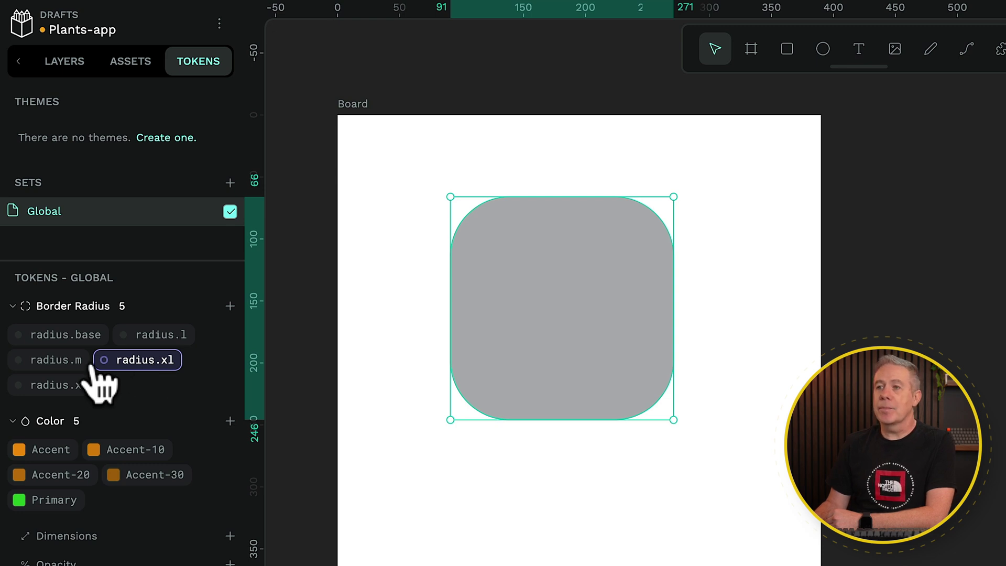
left_click(45, 361)
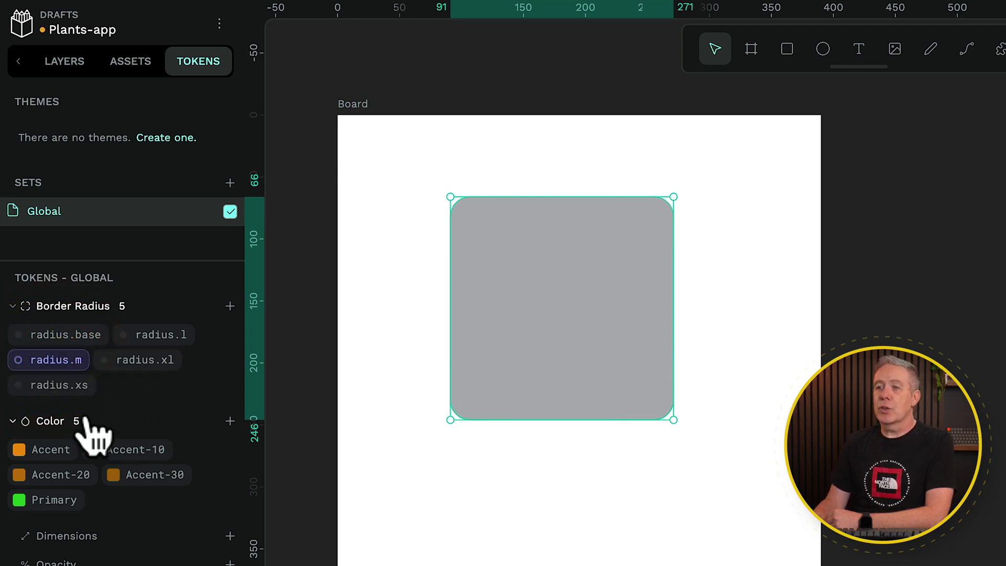
left_click(53, 516)
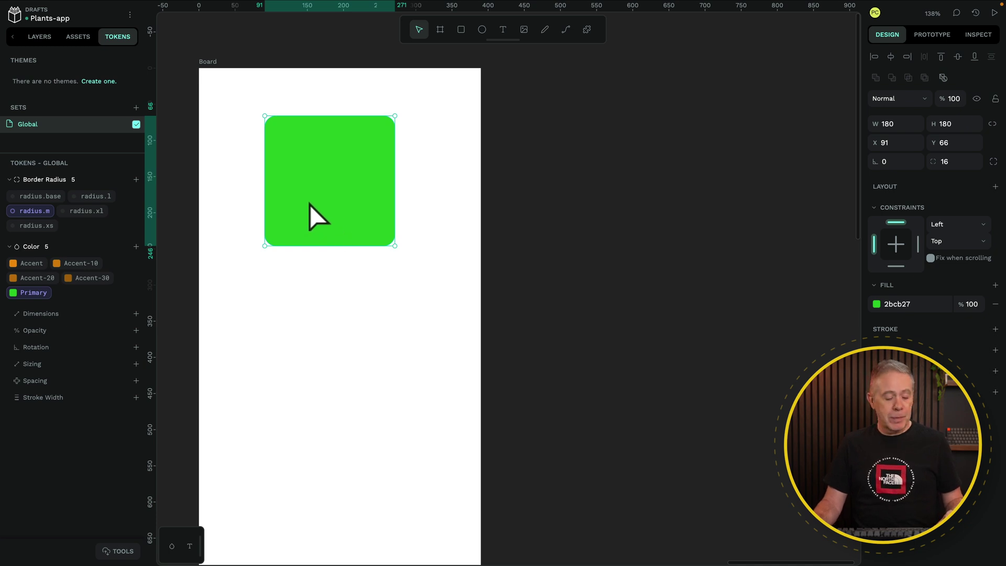
Copy the square below the original and change the Primary token to red #db2711.
left_click_drag(313, 202, 313, 357)
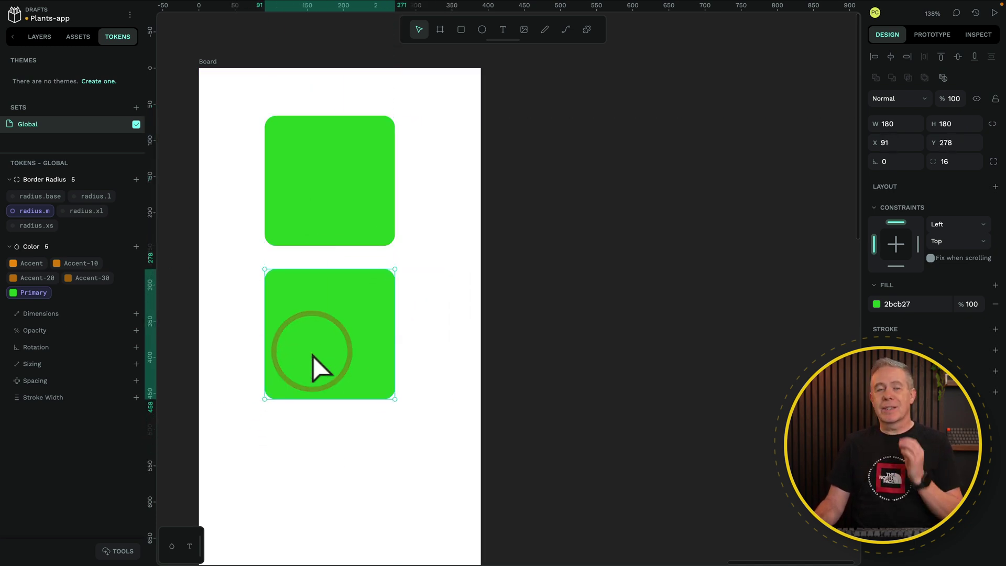
right_click(34, 299)
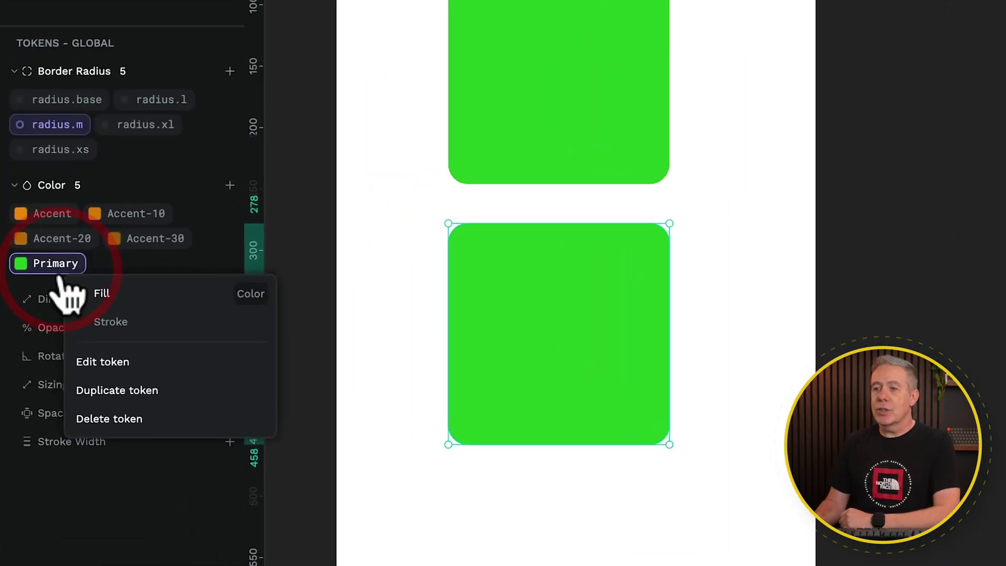
left_click(90, 361)
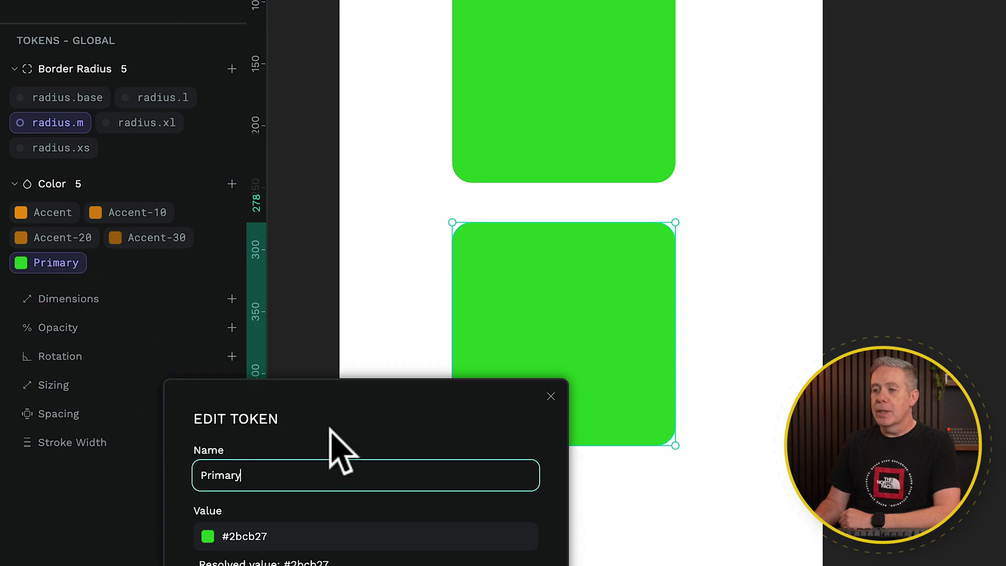
left_click(208, 536)
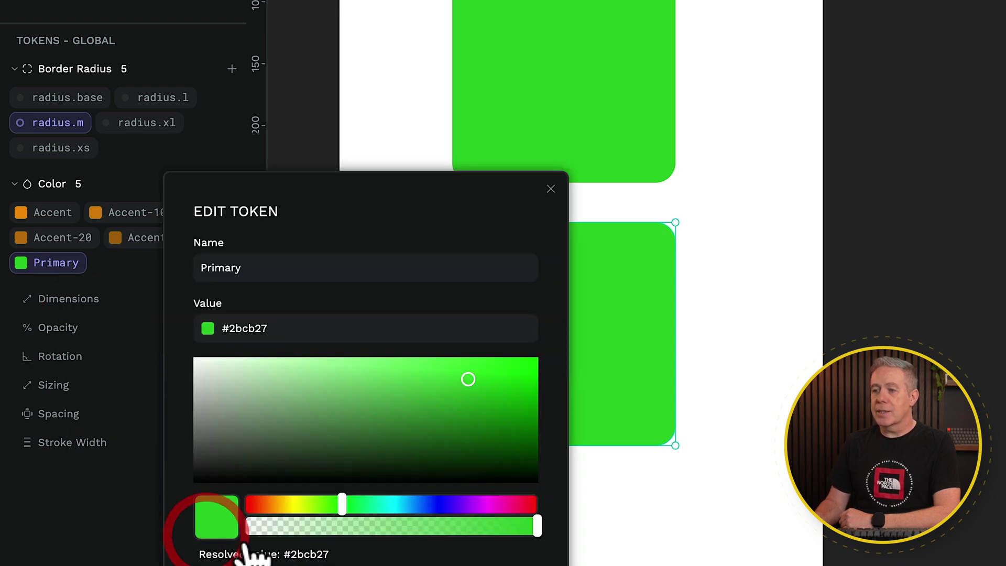
left_click(262, 504)
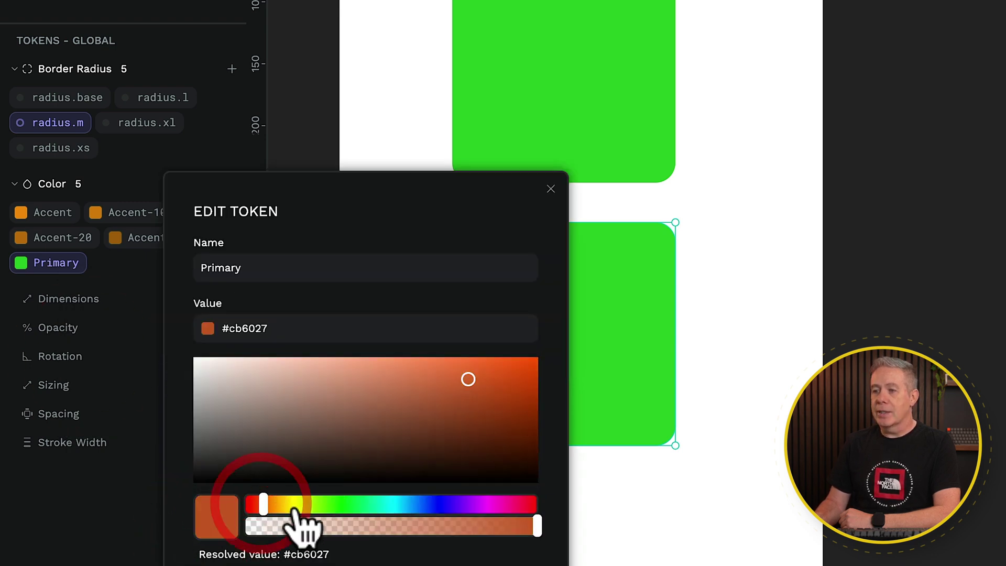
left_click_drag(262, 505, 251, 505)
left_click(507, 371)
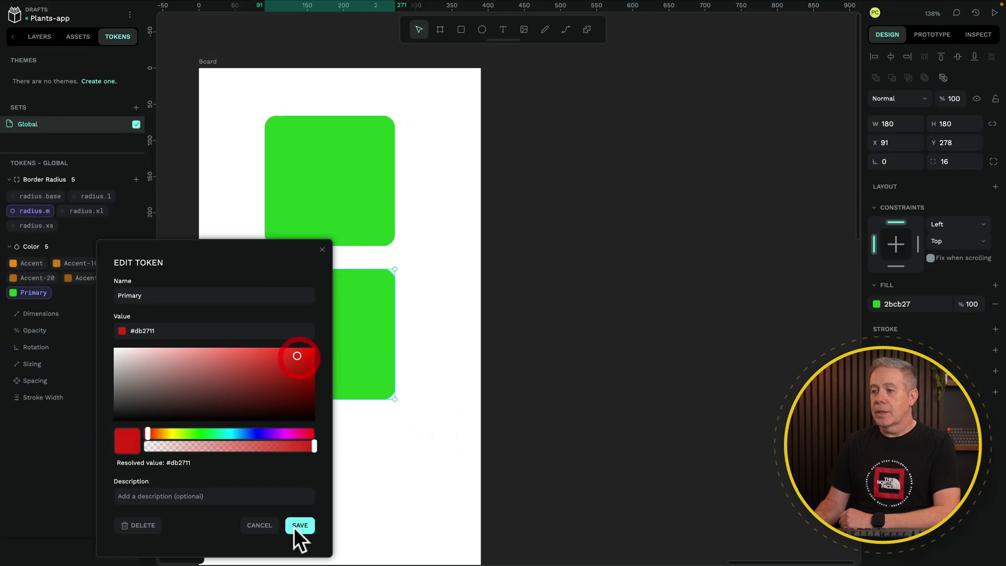
left_click(300, 524)
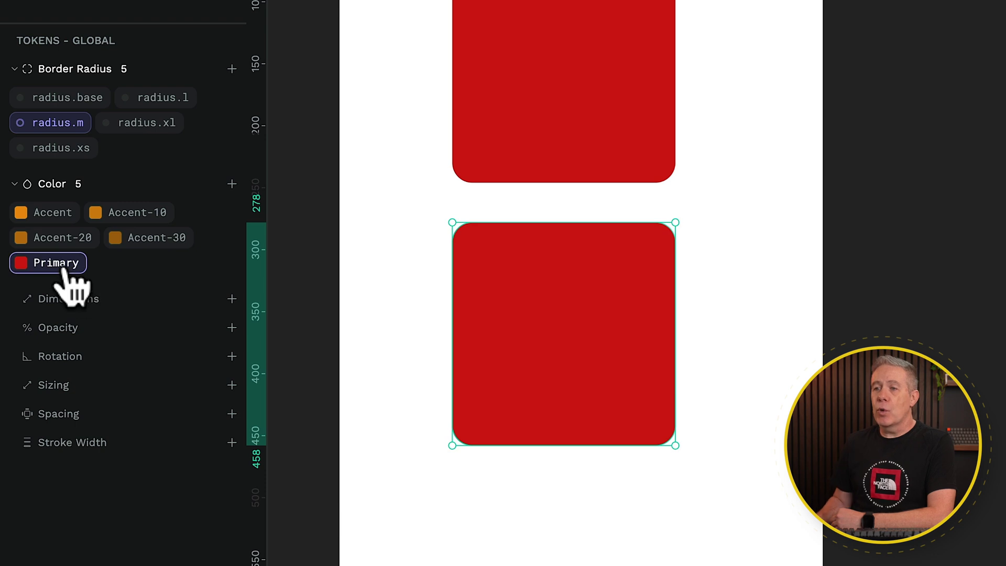
Apply the Accent colour token as an orange stroke on the lower square.
right_click(66, 268)
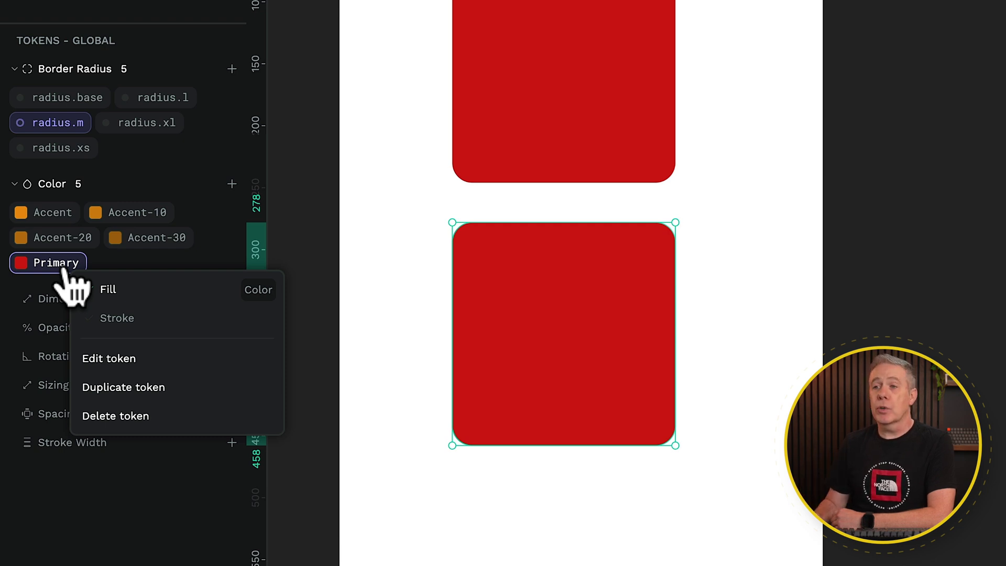
left_click(104, 257)
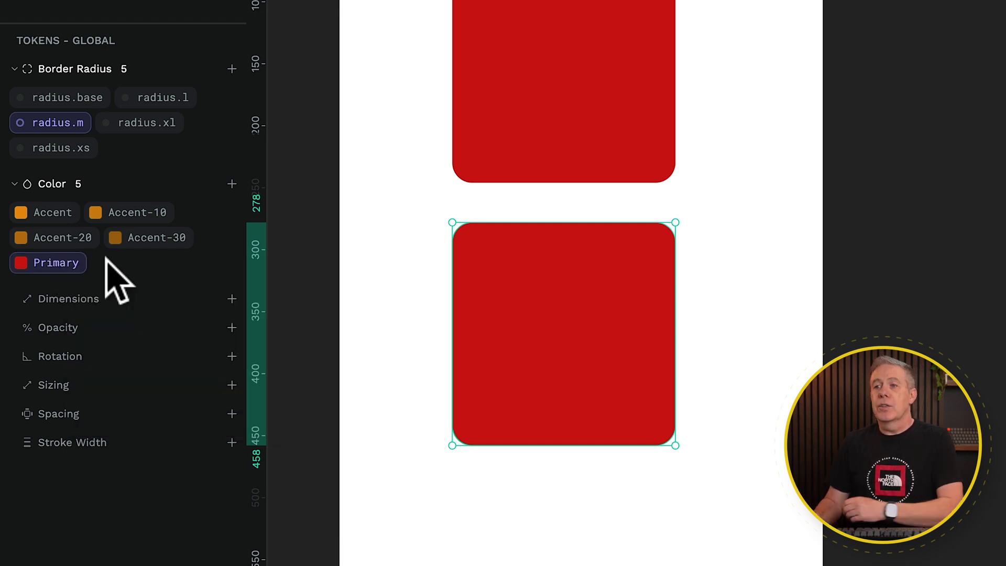
right_click(56, 219)
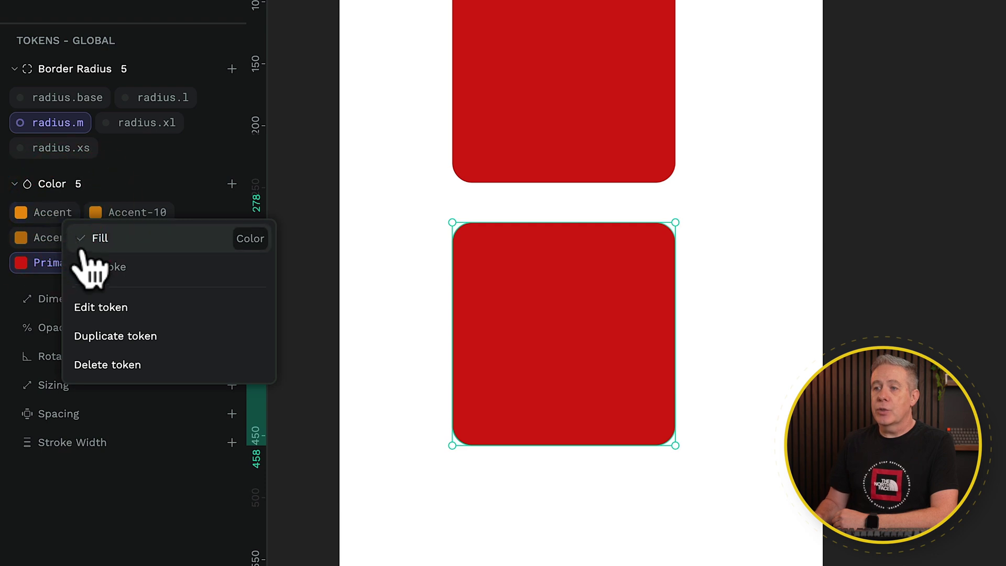
left_click(99, 267)
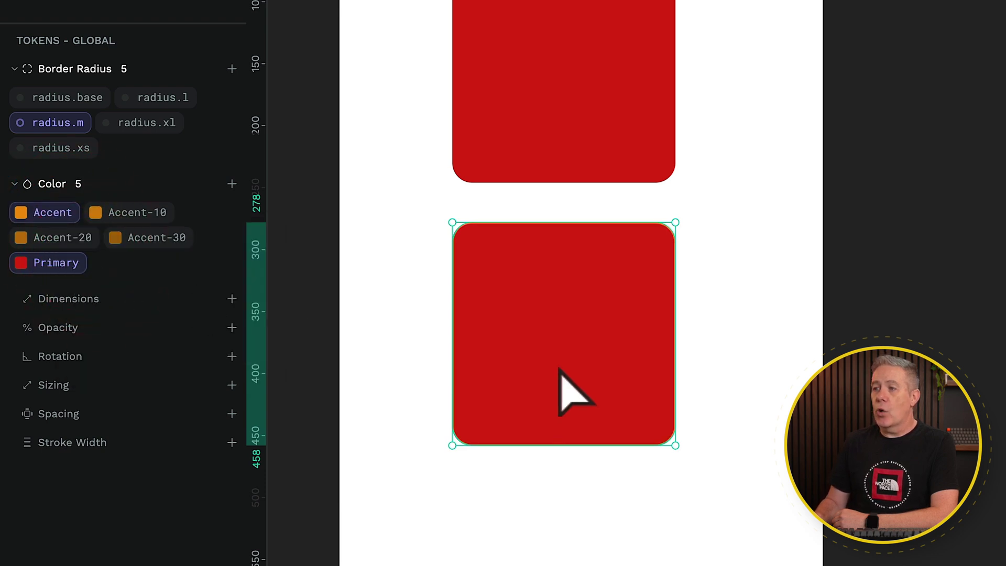
Set the lower square's border width to 5.
key("shift+2")
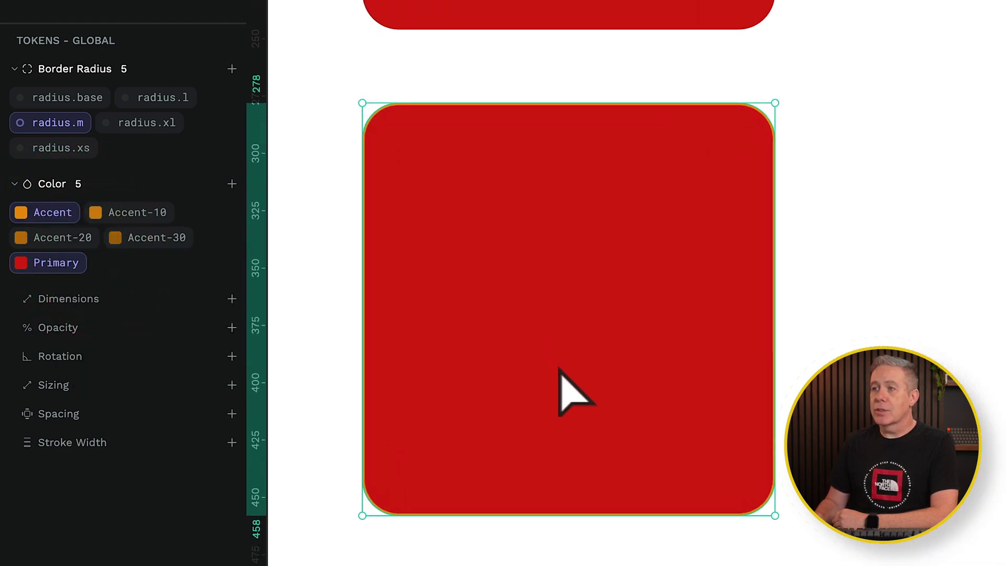
left_click(366, 292)
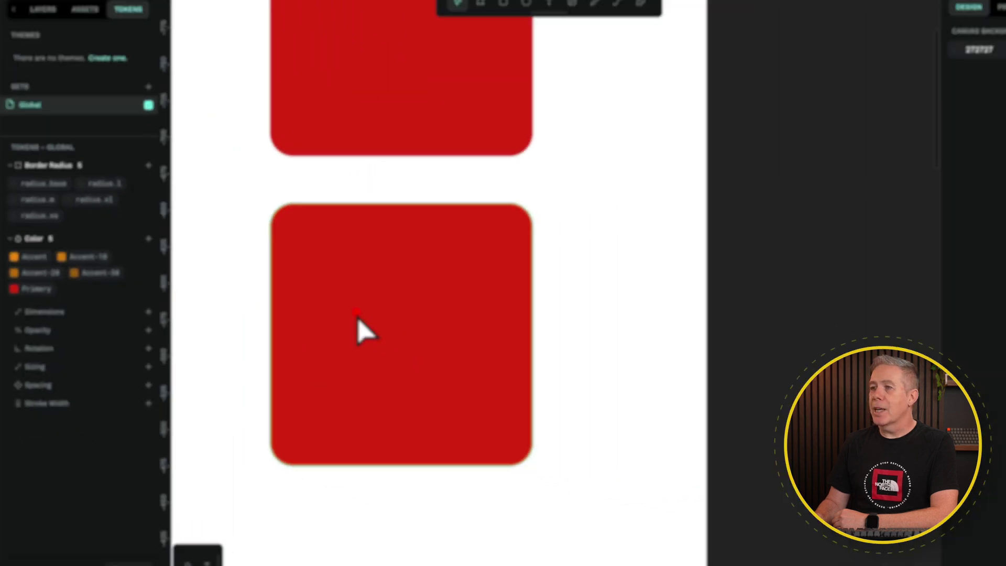
left_click(523, 302)
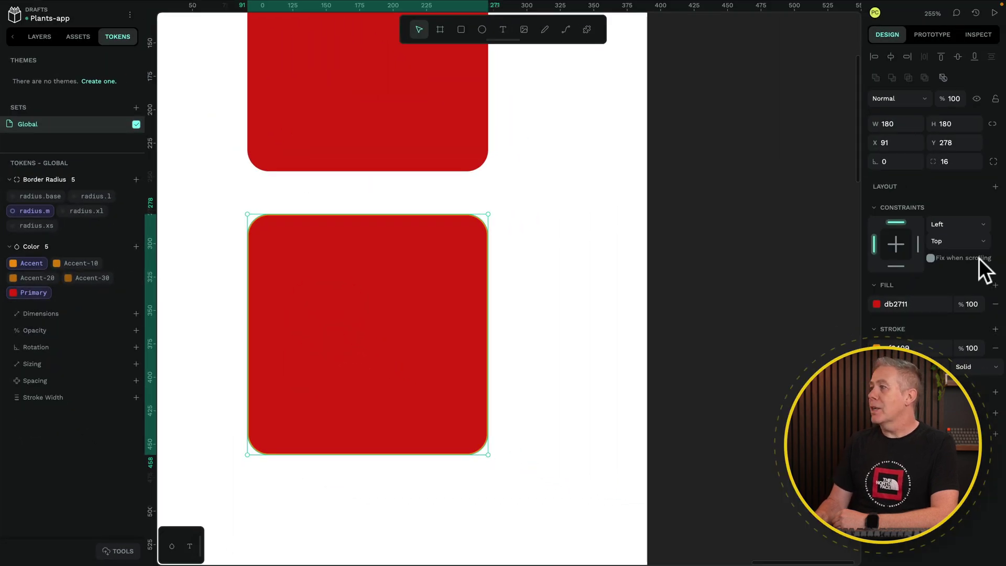
type("5")
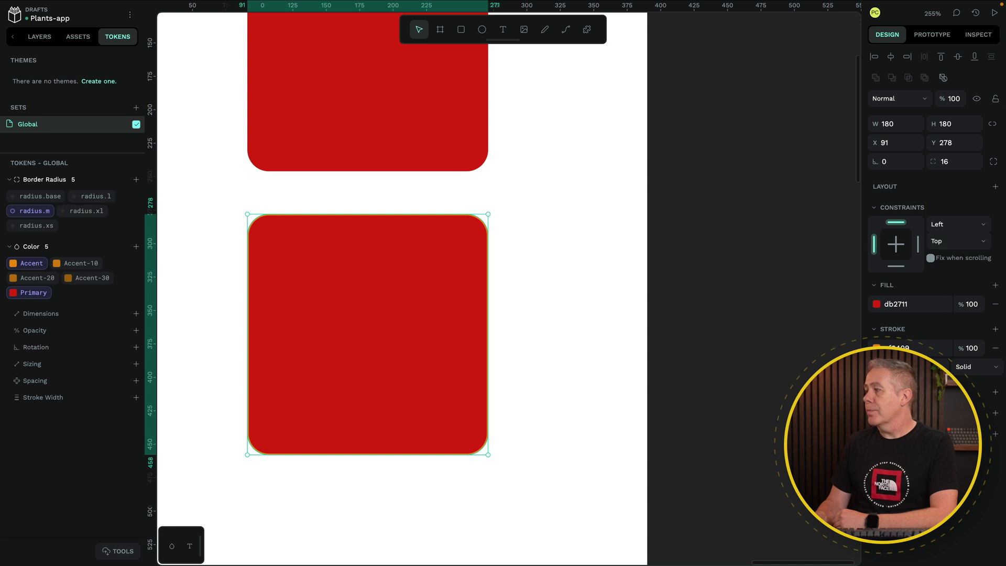
key("Return")
left_click(530, 307)
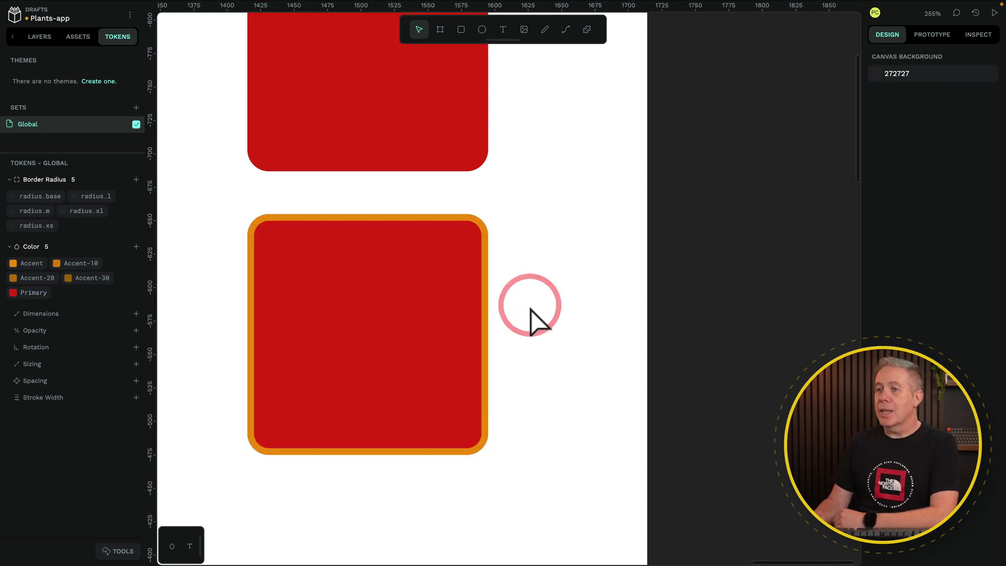
Edit the Primary colour token to blue #111adb, turning both squares blue.
right_click(46, 302)
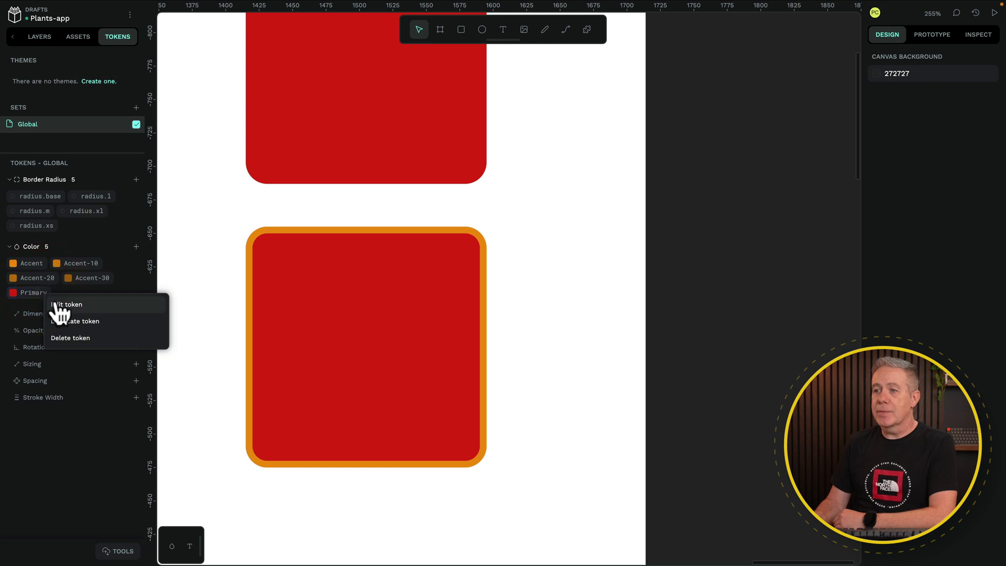
left_click(57, 304)
left_click(126, 451)
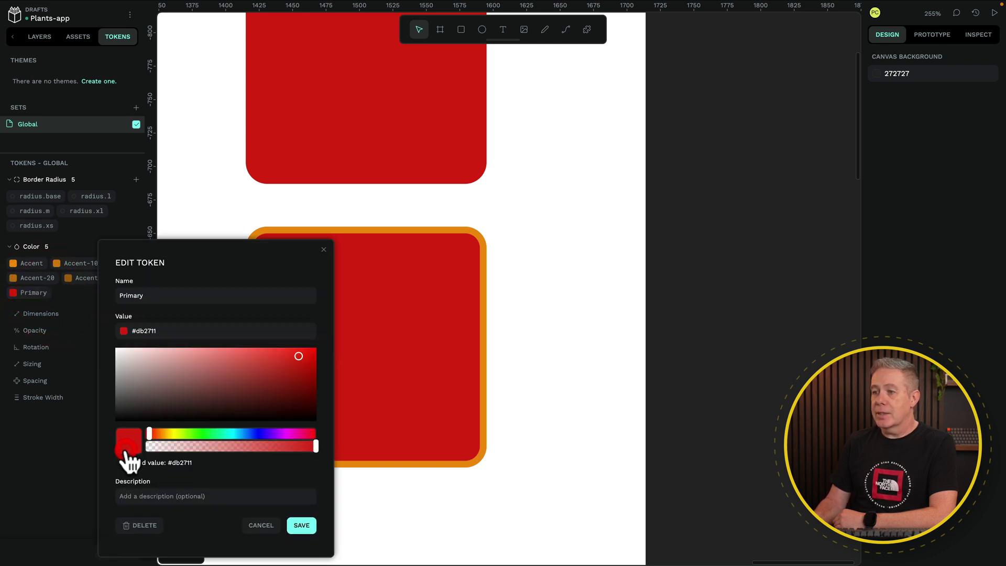
left_click(258, 434)
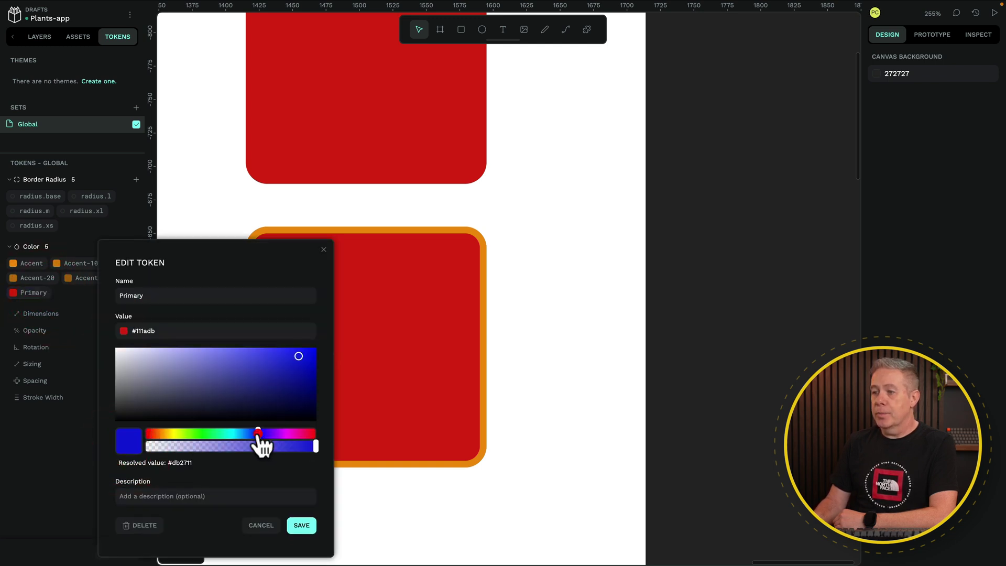
left_click(294, 525)
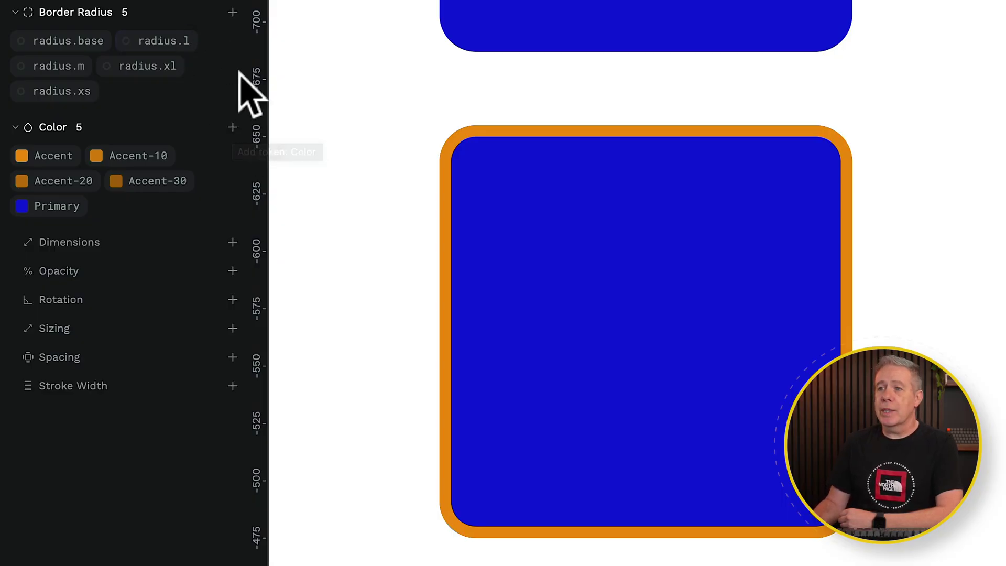
Create a green Tertiary colour token with value #13ce3b in the Global set.
left_click(233, 127)
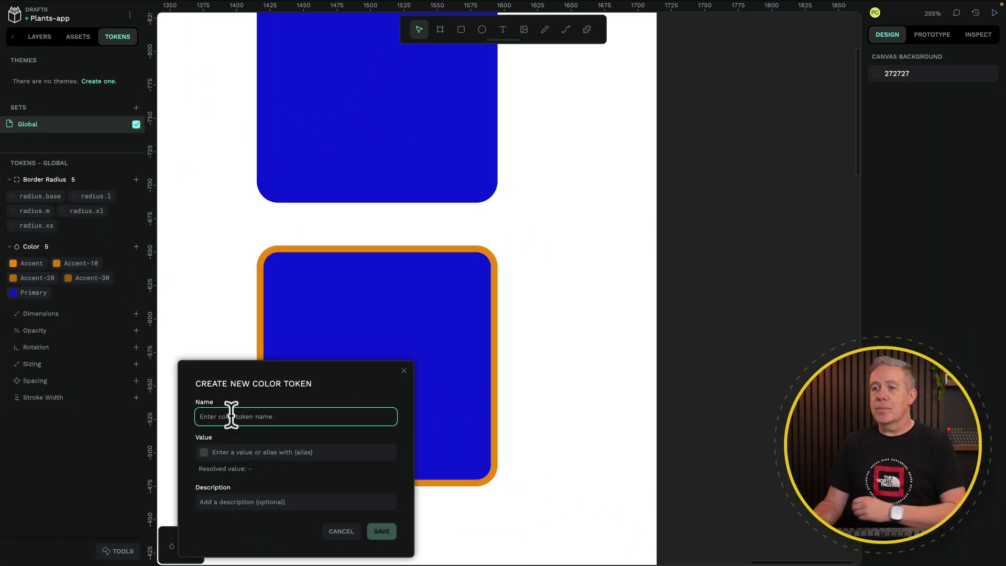
left_click(204, 452)
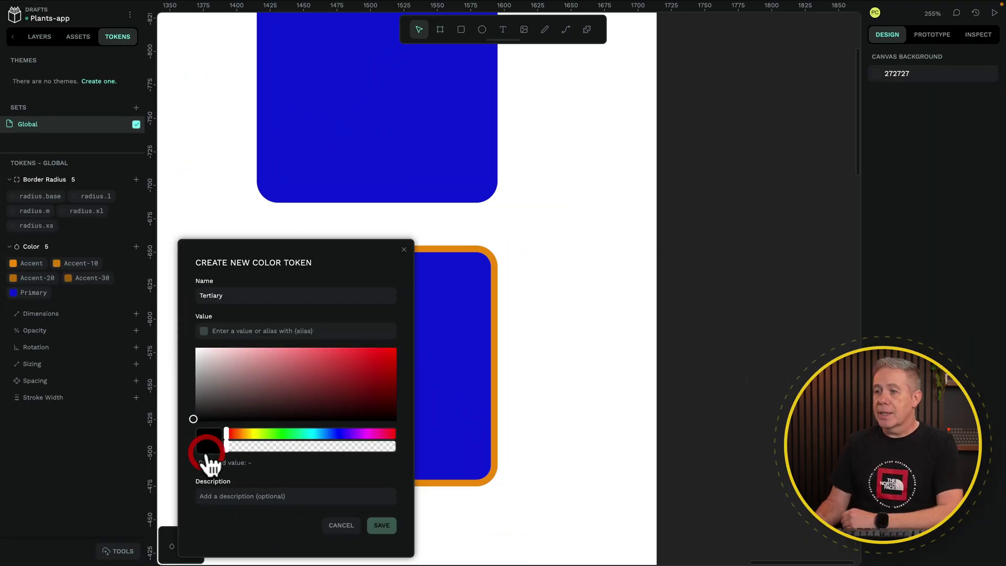
left_click(280, 434)
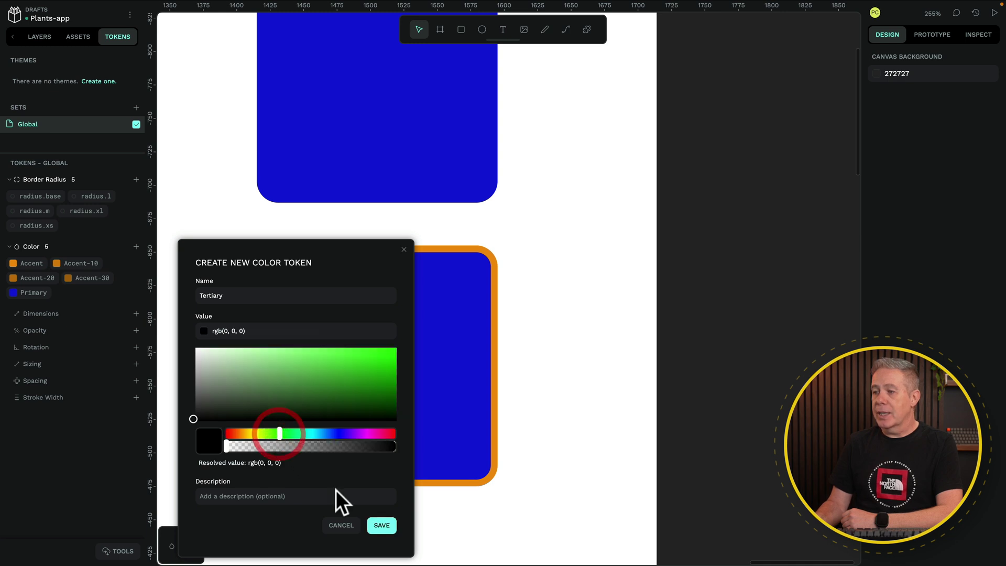
left_click(381, 526)
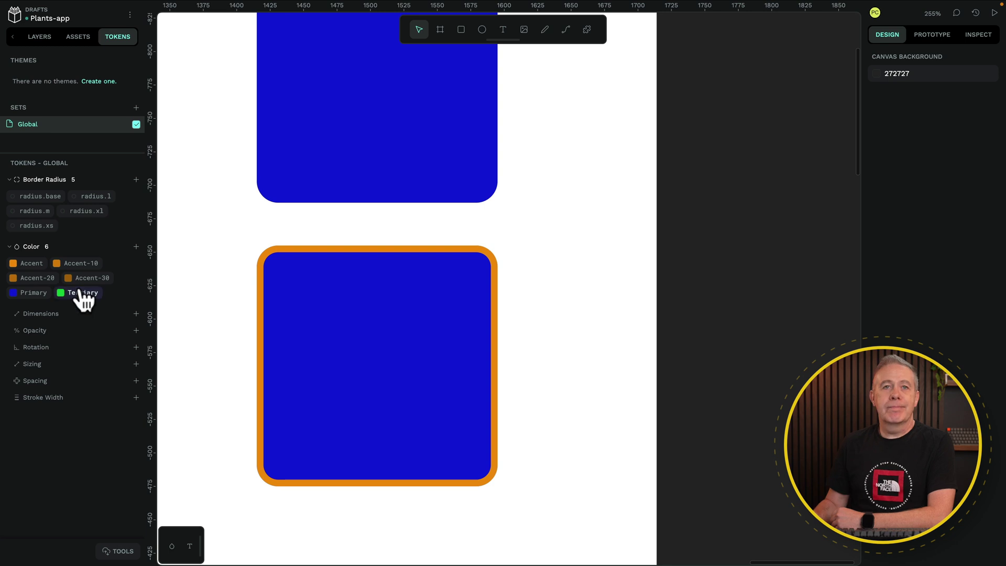
mouse_move(83, 300)
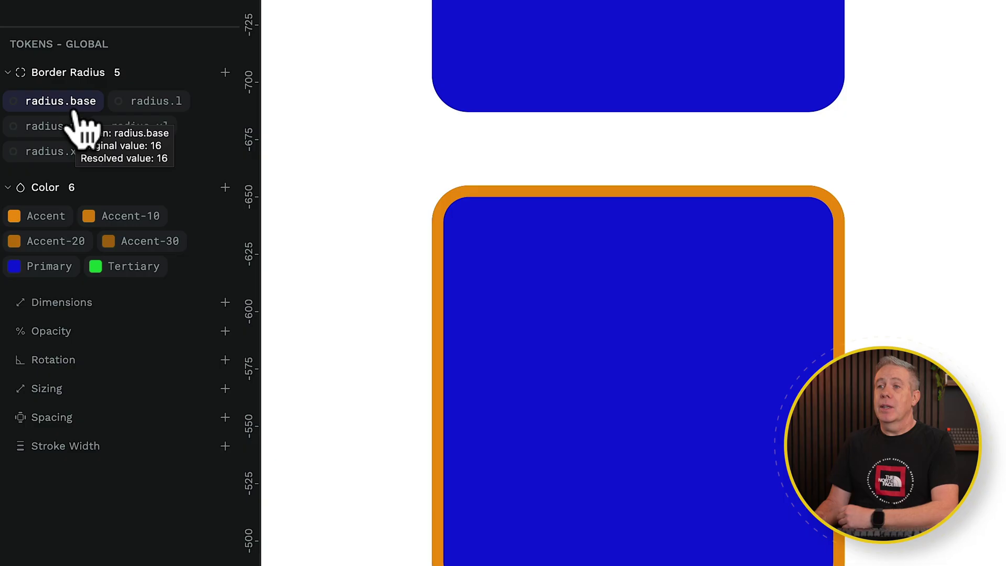
Change the radius.base token value from 16 to 8.
left_click(72, 108)
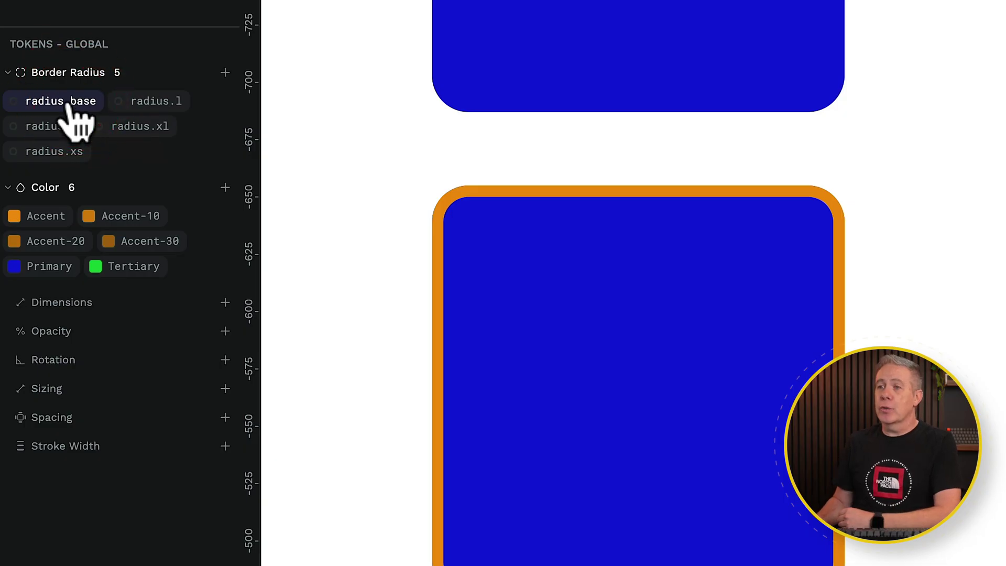
right_click(71, 108)
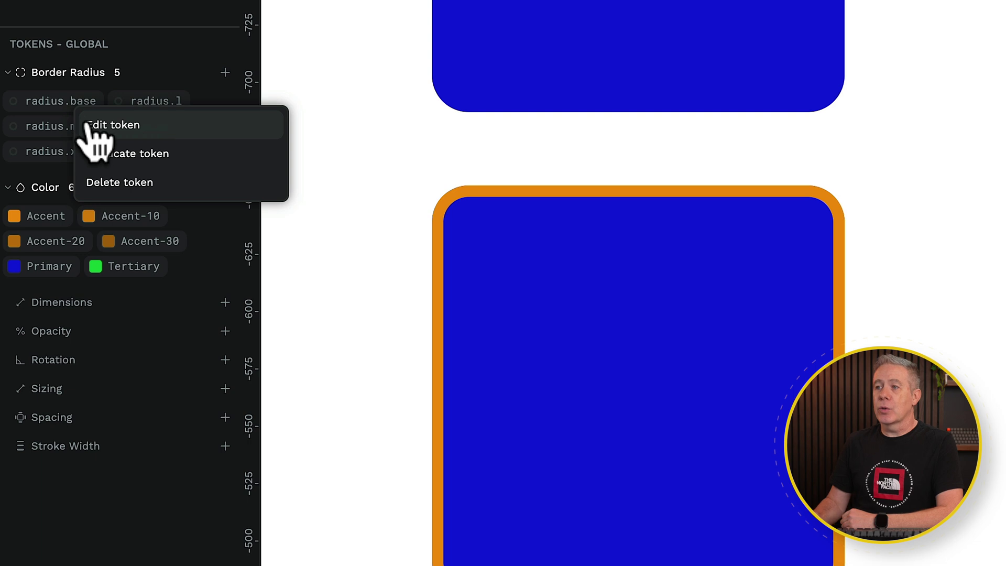
left_click(99, 129)
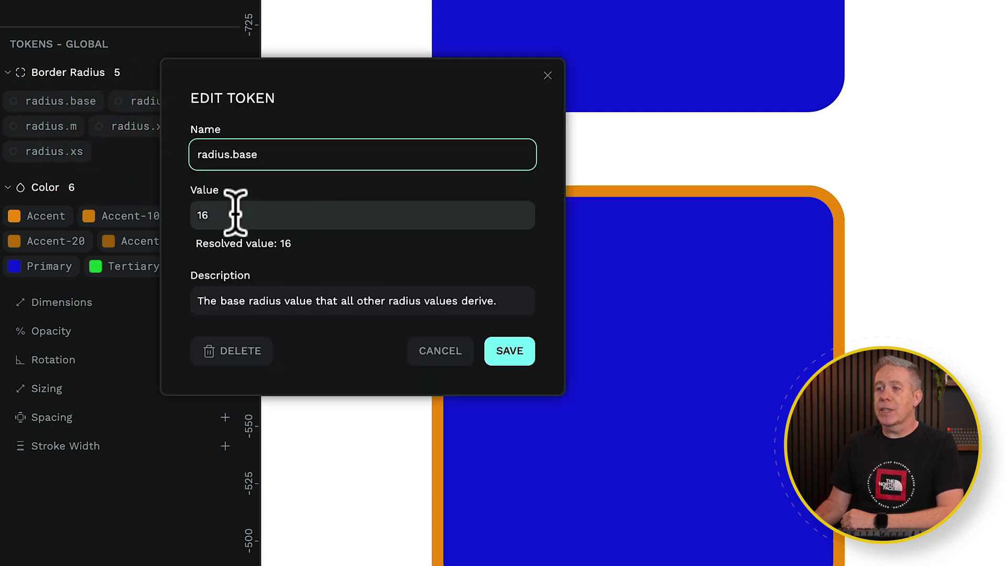
left_click_drag(233, 215, 177, 215)
type("8")
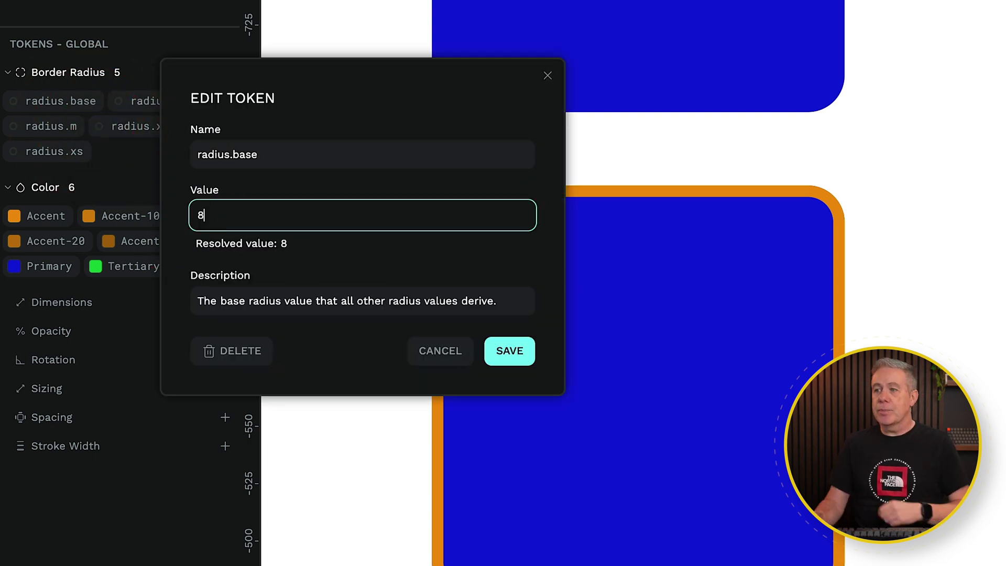
left_click(505, 354)
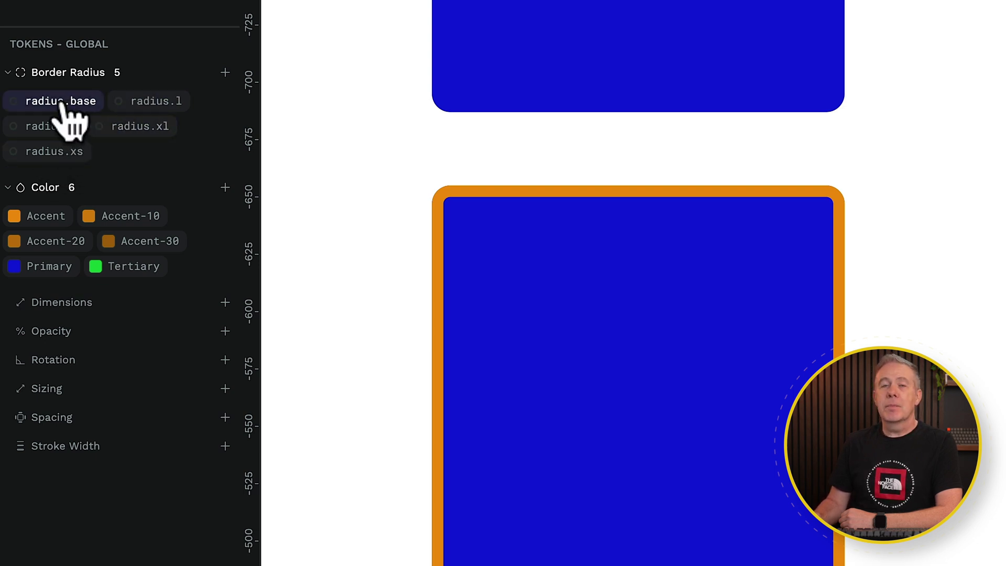
right_click(139, 108)
left_click(158, 126)
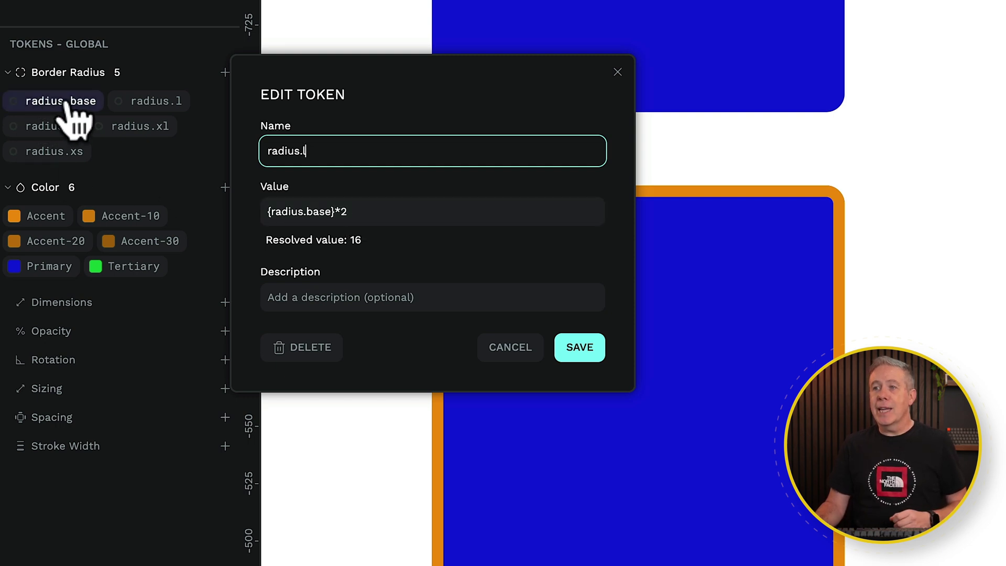
mouse_move(54, 105)
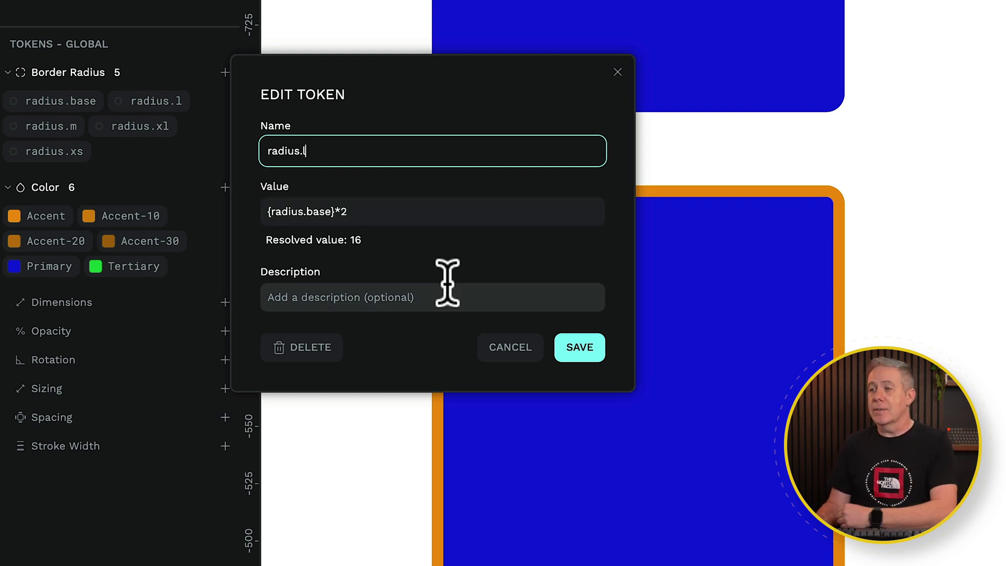
left_click(518, 350)
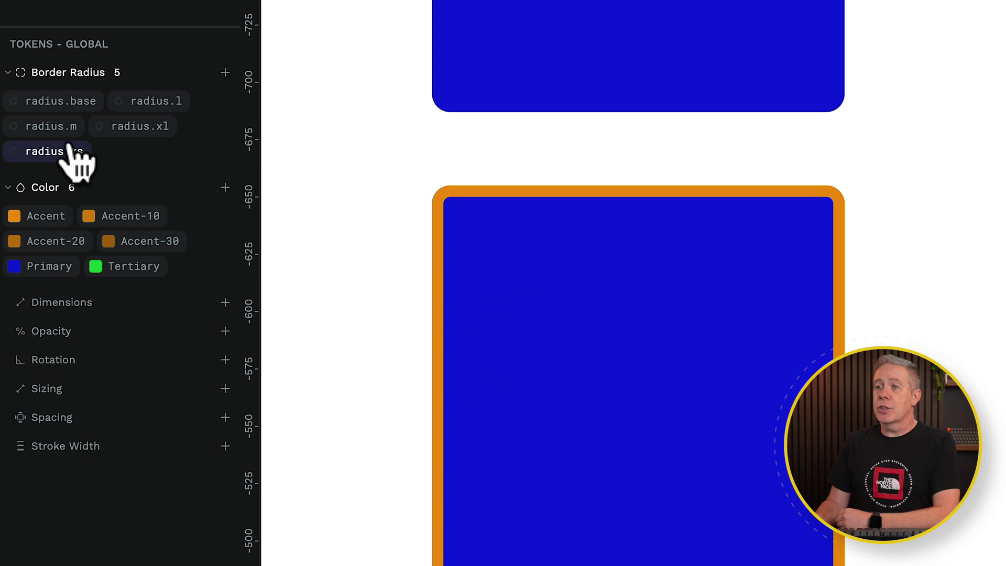
right_click(53, 151)
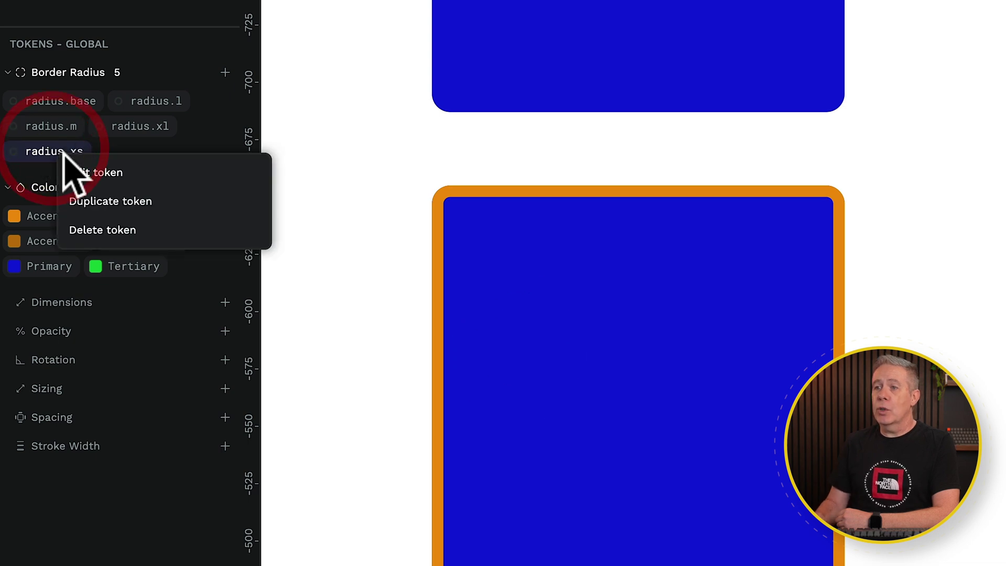
left_click(78, 171)
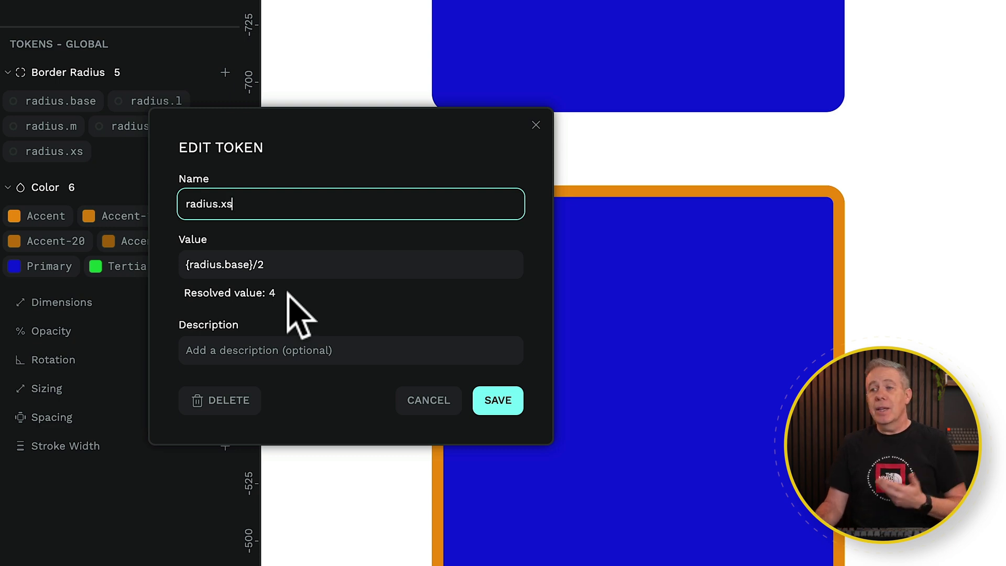
left_click(436, 401)
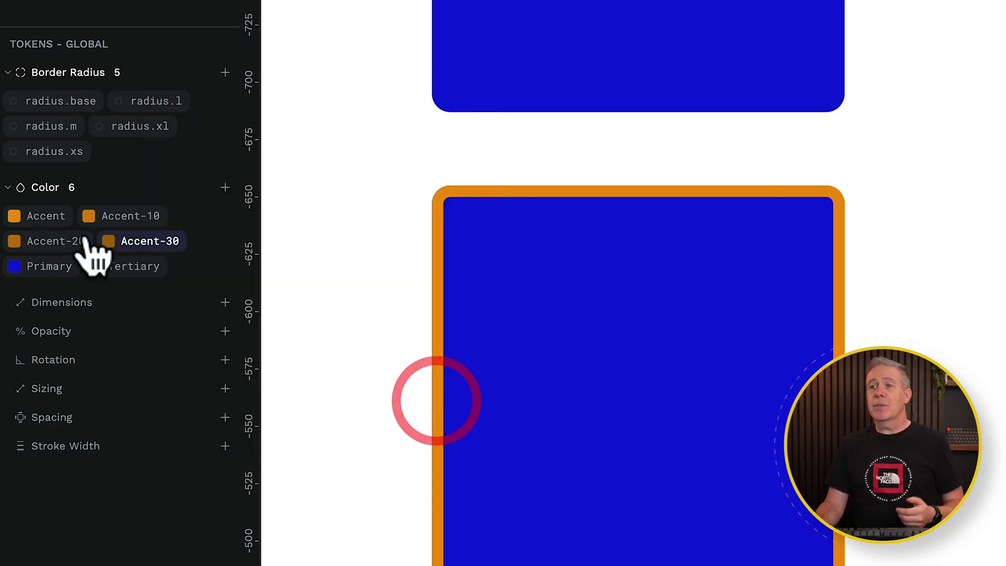
Replace the radius.base value 8 with 32, making radius.l resolve to 64.
right_click(50, 106)
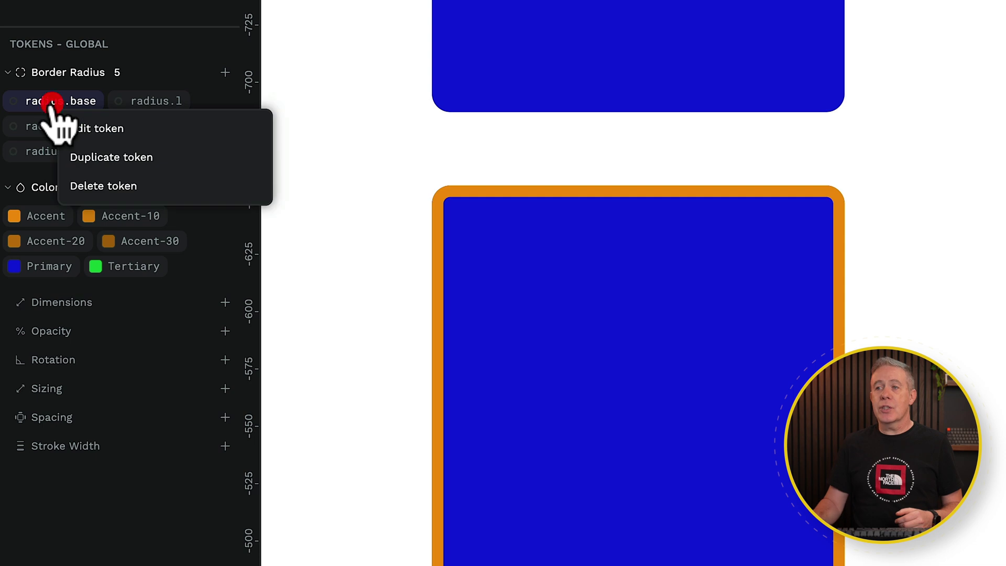
left_click(83, 128)
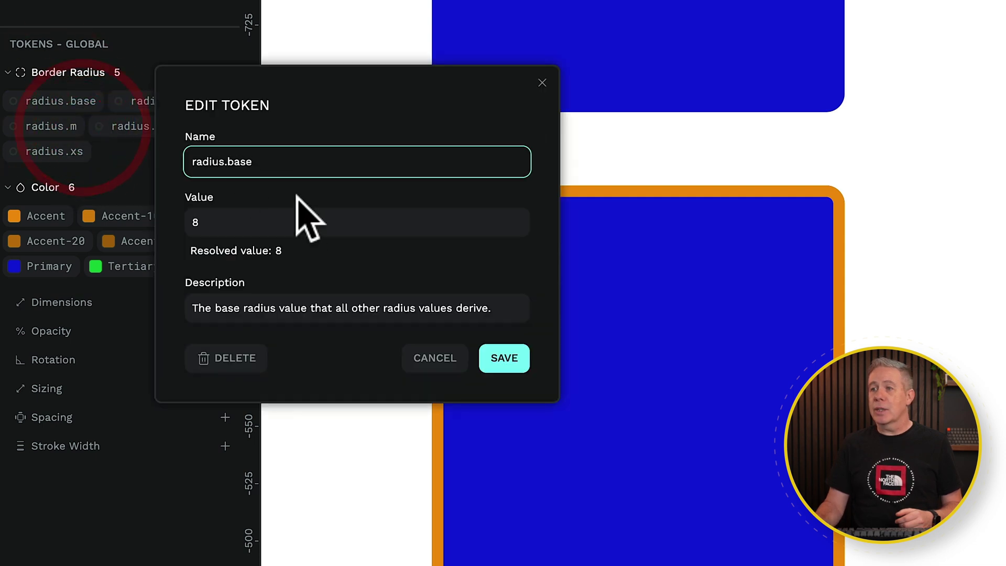
left_click(247, 222)
key("BackSpace")
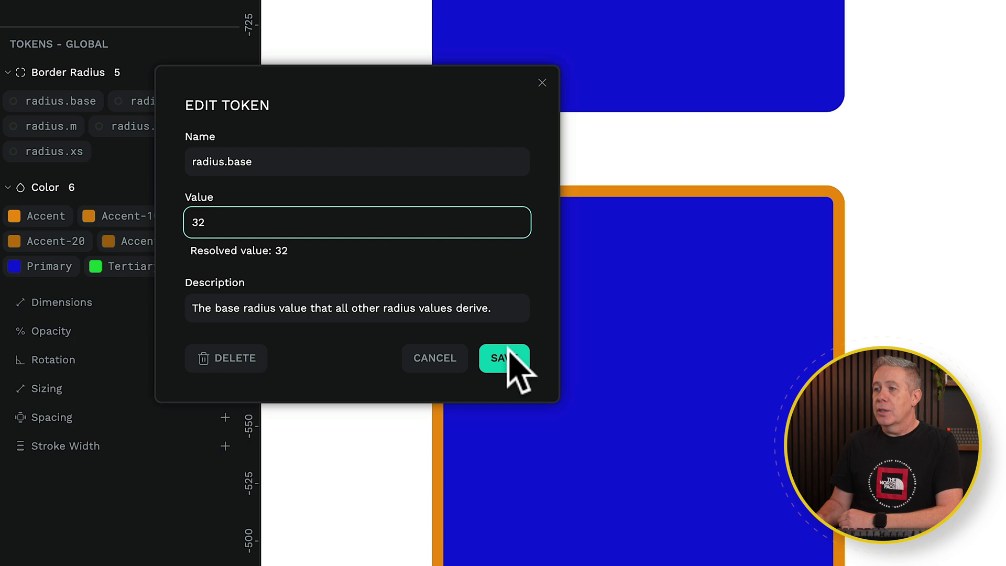
left_click(514, 364)
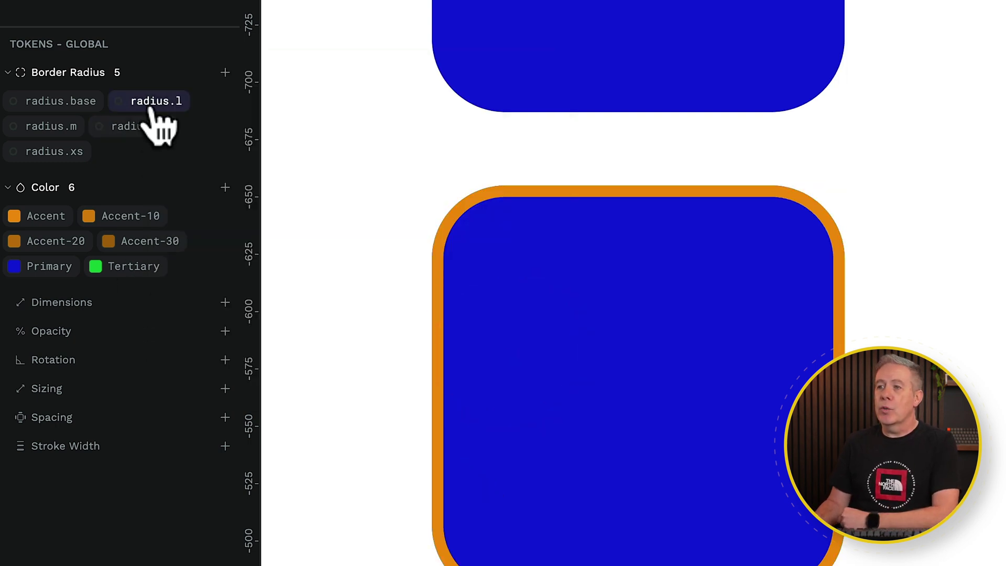
mouse_move(153, 111)
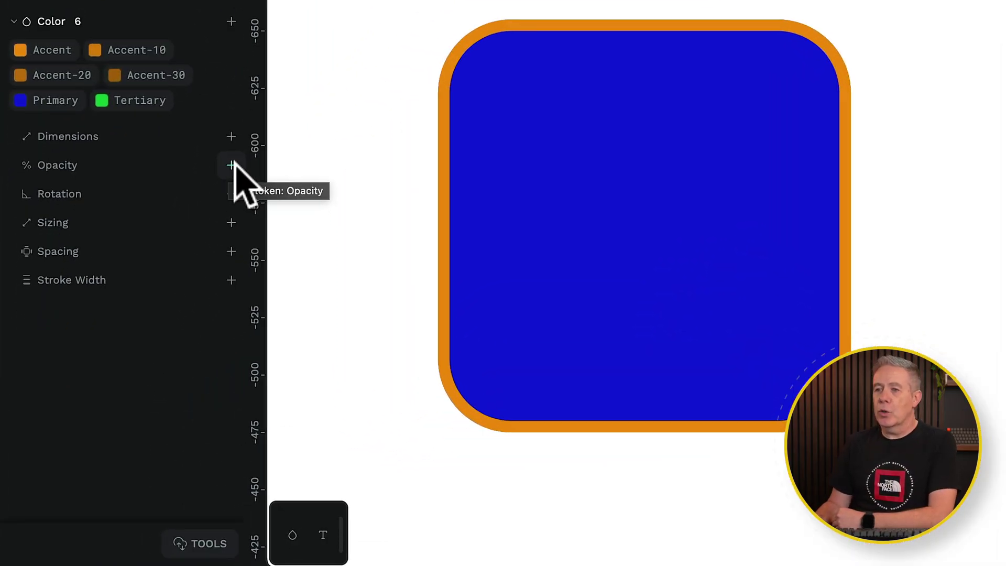
Create an opacity token named 100-percent with value 100%.
left_click(231, 166)
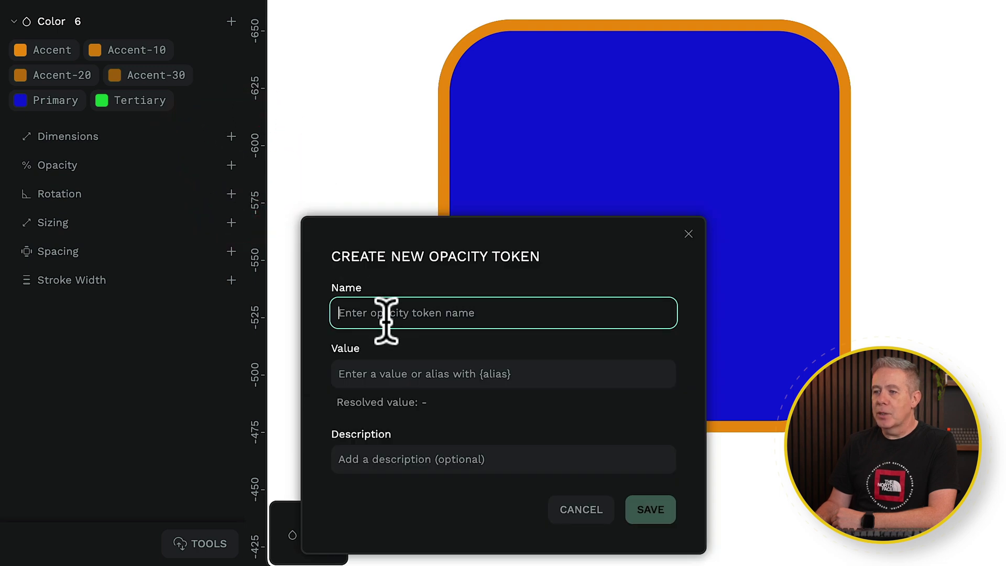
type("100-percent")
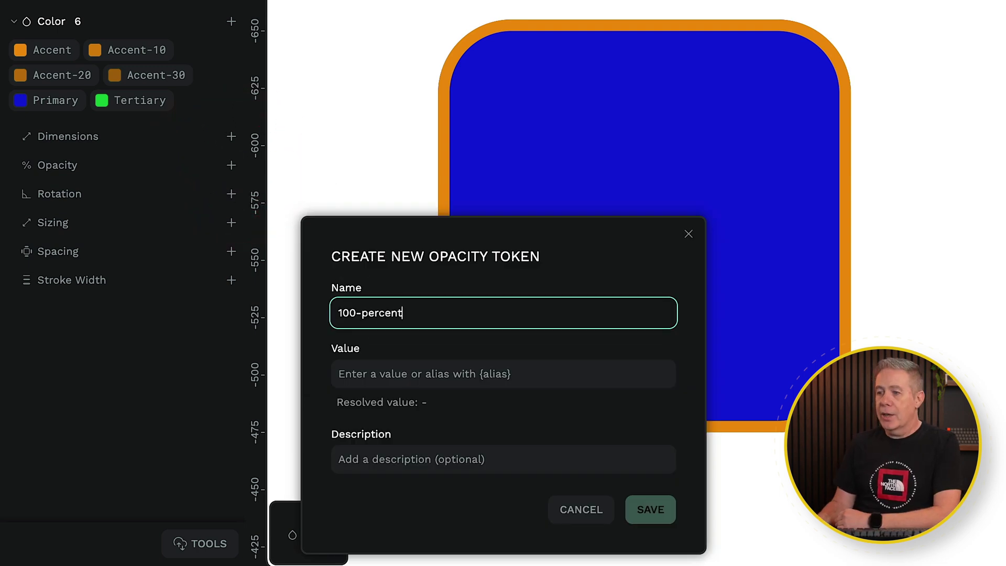
left_click(434, 373)
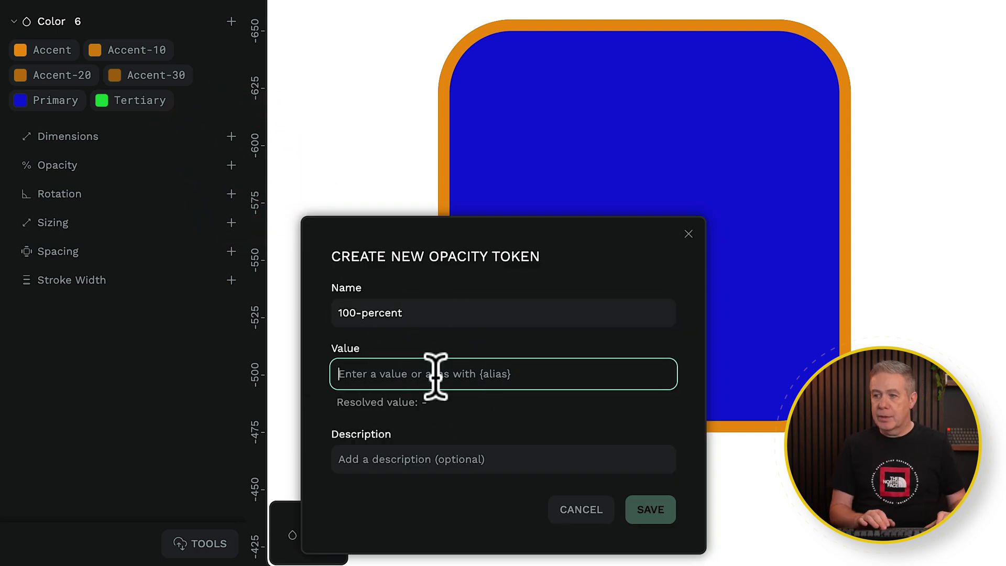
type("100%")
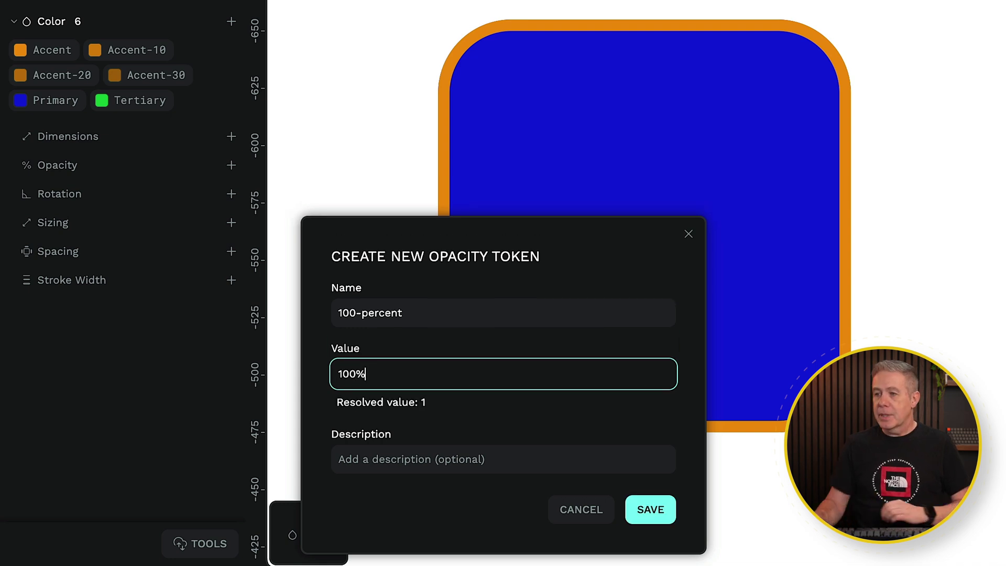
left_click(651, 510)
Create an opacity token named 50-percent with value 50%.
left_click(231, 136)
type("50-percent")
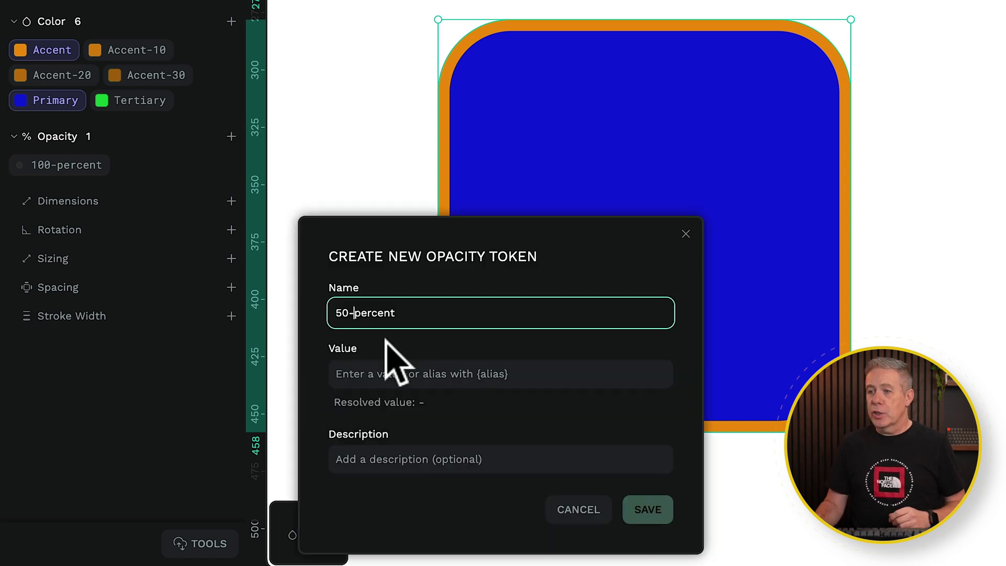
left_click(402, 367)
type("50")
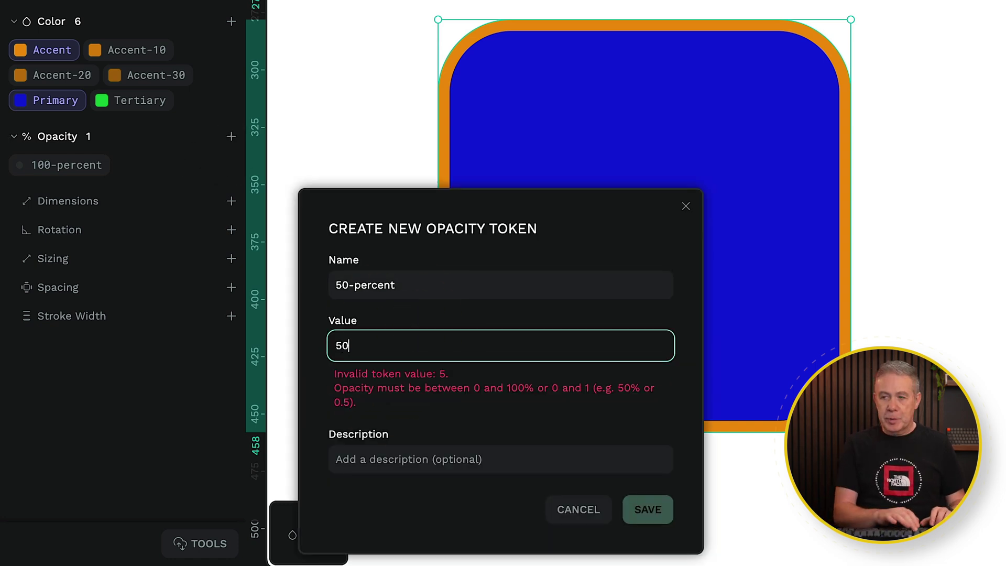
type("%")
left_click(646, 511)
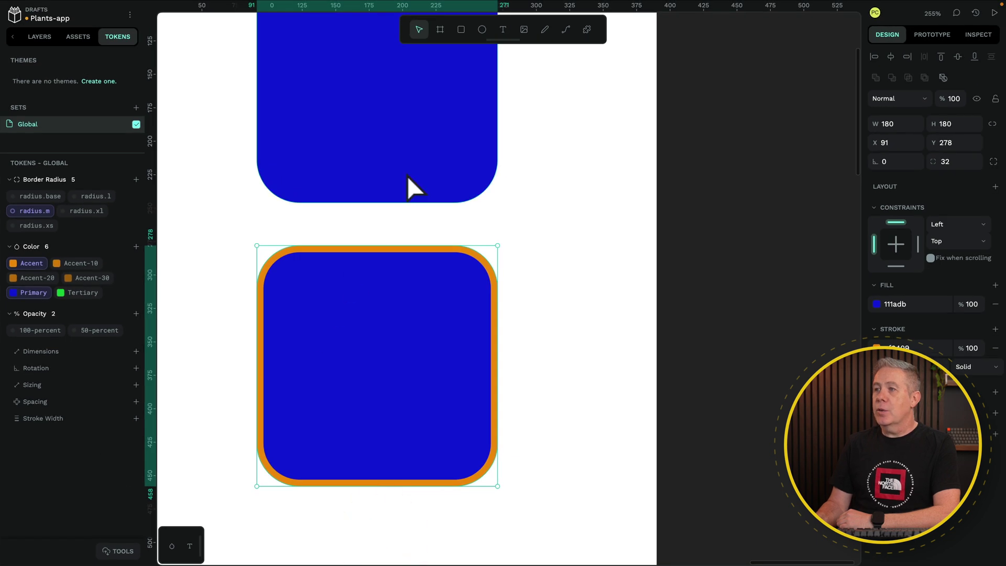
Select the top square and try the 50-percent opacity token on it, then revert to full opacity.
left_click(408, 177)
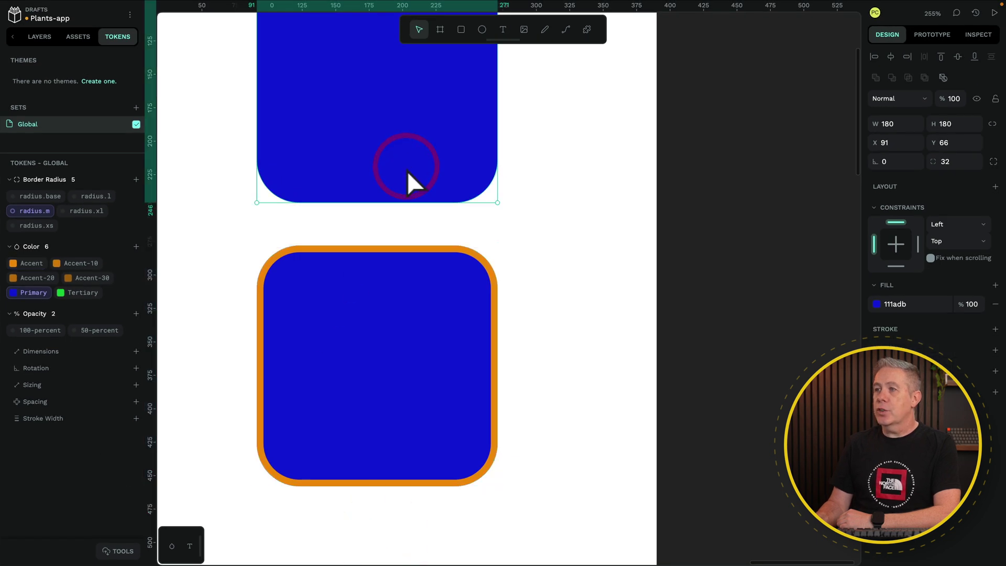
scroll(408, 177, "up", 3)
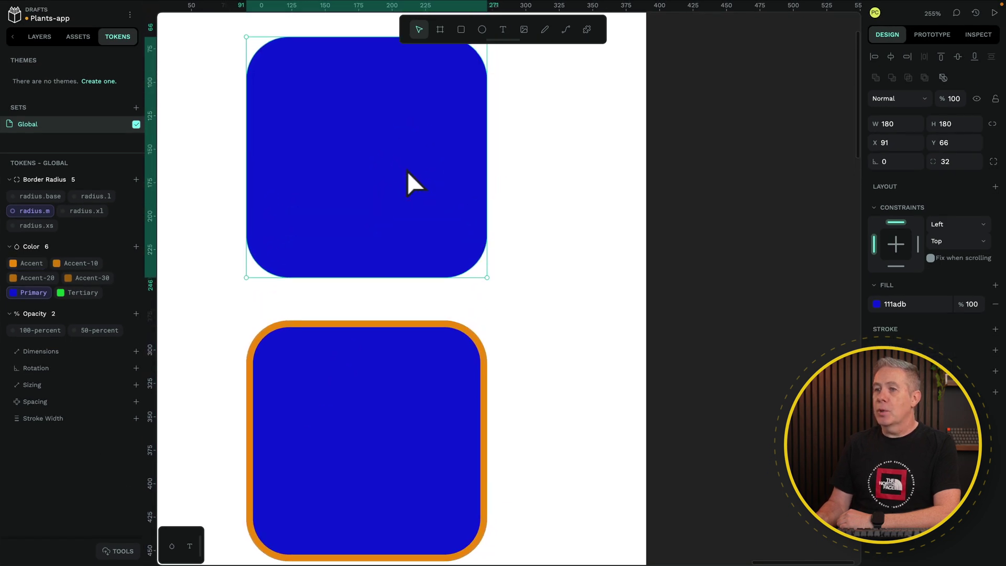
left_click(94, 336)
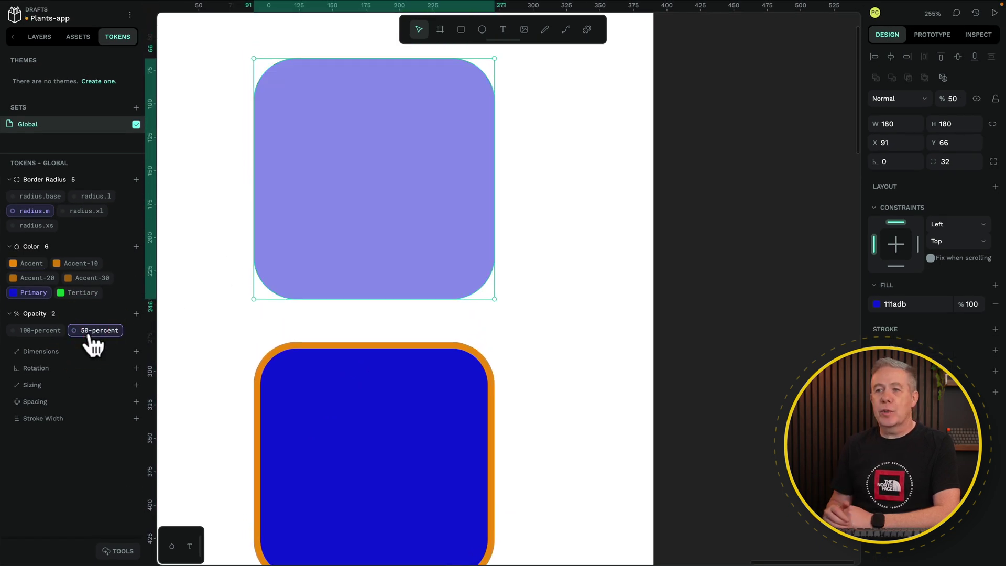
left_click(43, 331)
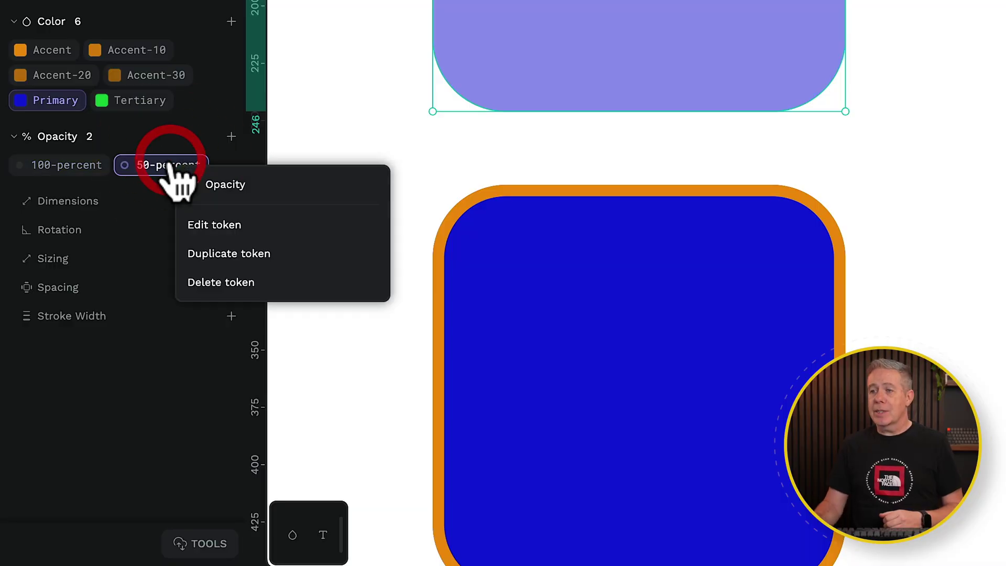
Redefine the 50-percent token as {100-percent}/2 and apply it to the top square.
left_click(204, 225)
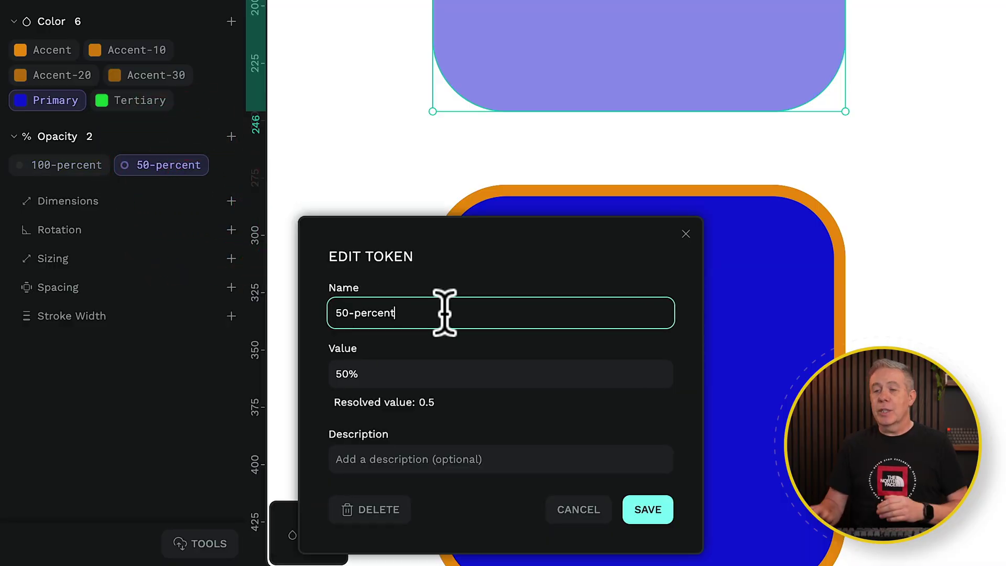
left_click_drag(385, 373, 336, 377)
key("BackSpace")
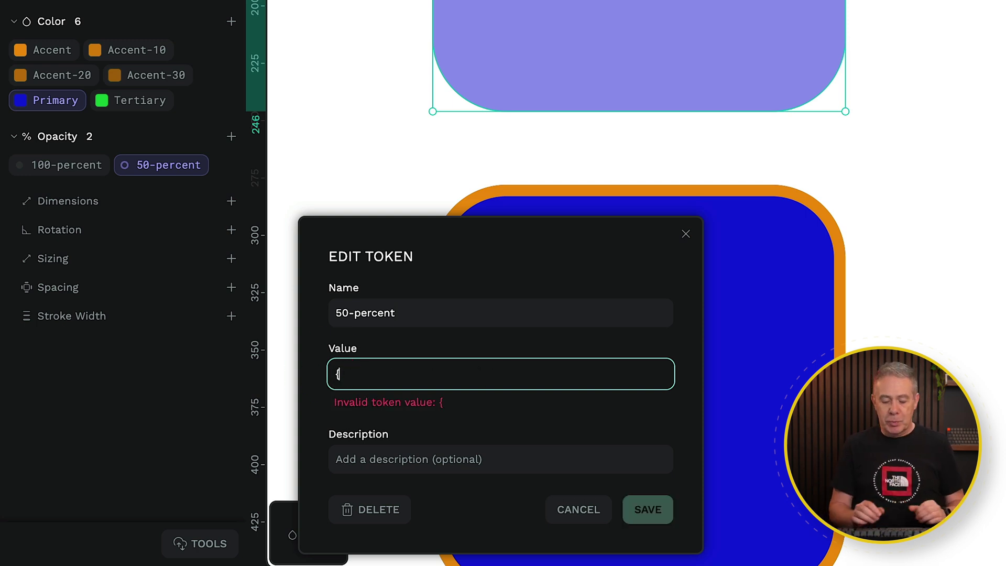
type("{100")
key("Return")
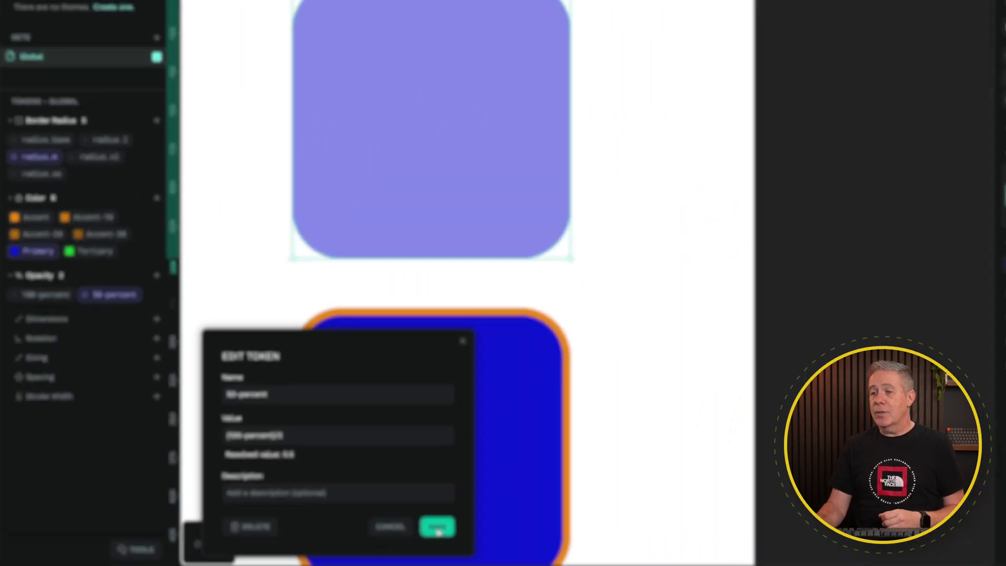
left_click(612, 513)
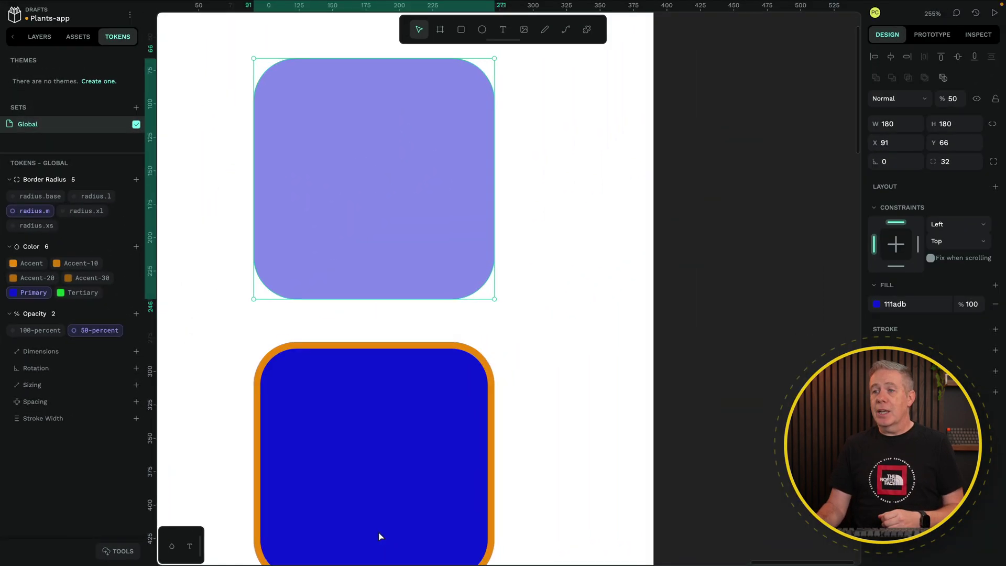
left_click(40, 333)
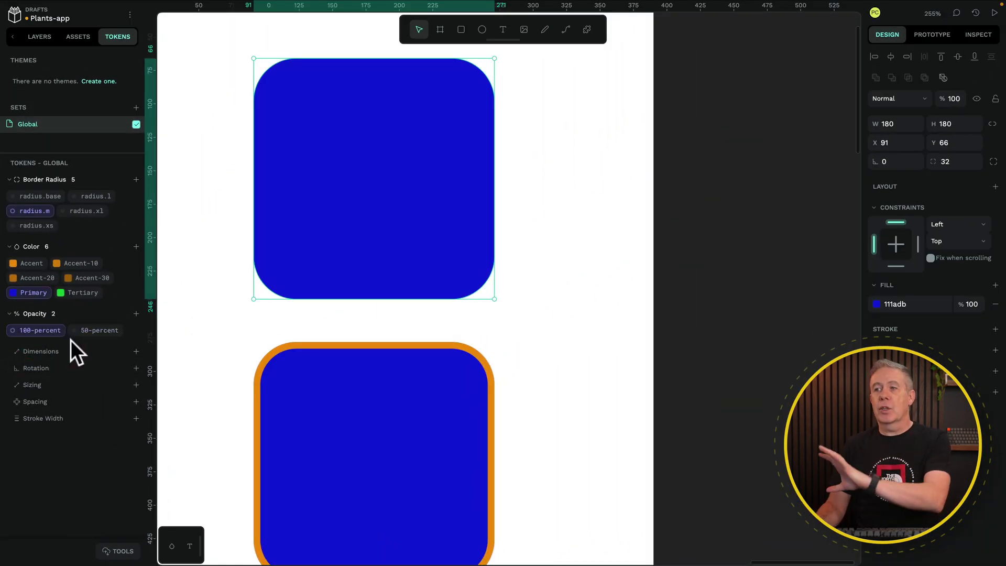
left_click(100, 333)
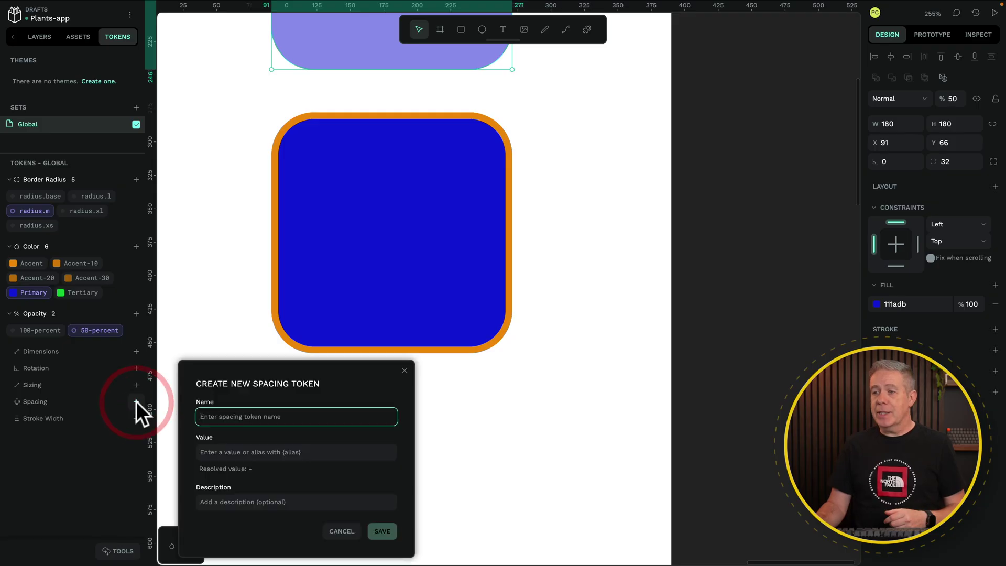
Create a spacing.base token with value 8 and apply it to the top square.
left_click(250, 421)
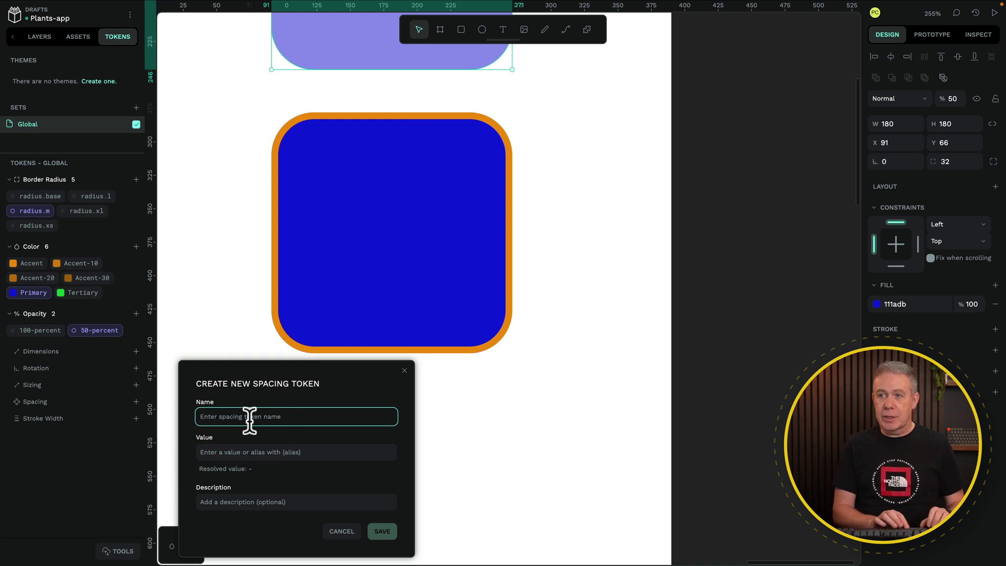
type("spacing.base")
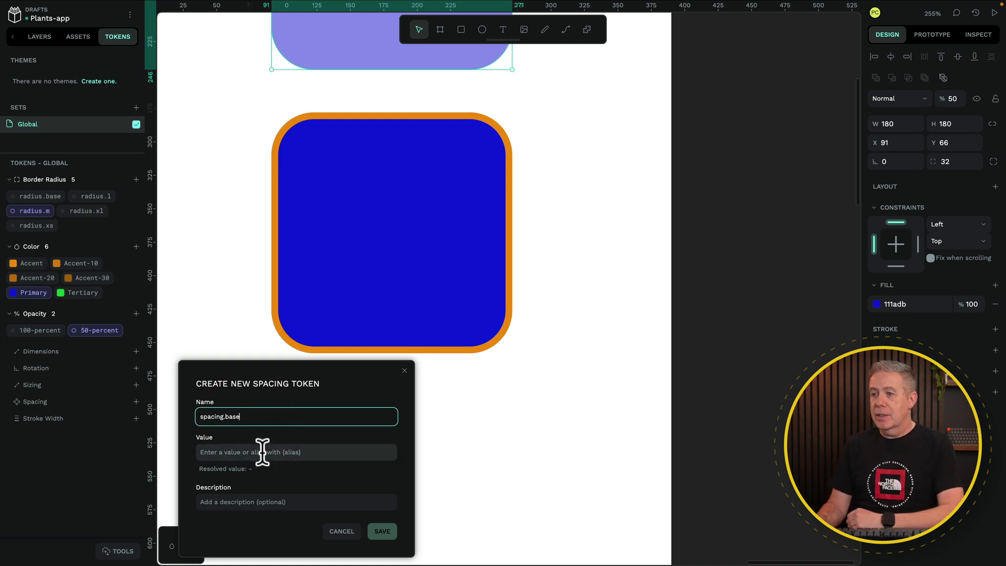
left_click(262, 452)
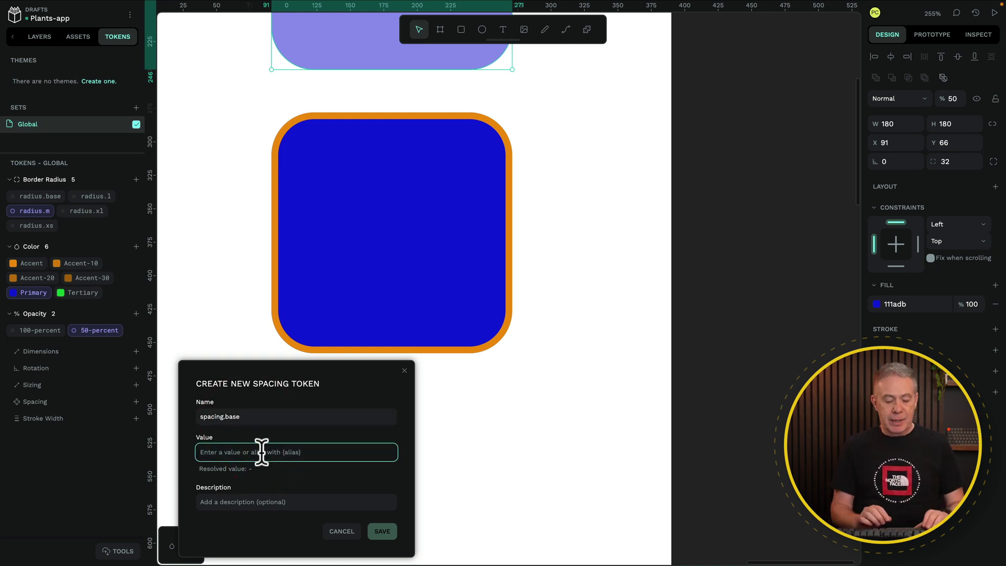
type("8")
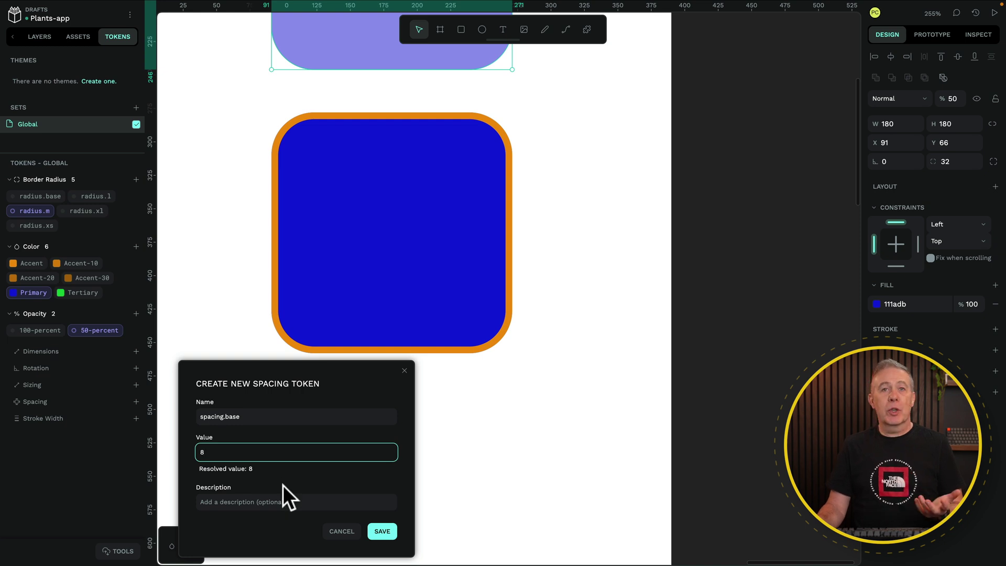
left_click(387, 530)
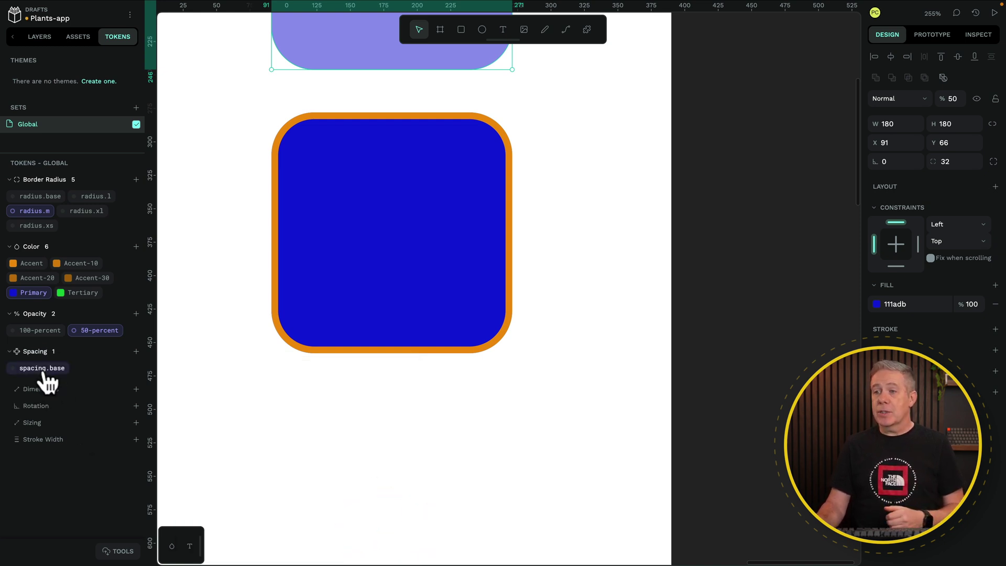
left_click(43, 369)
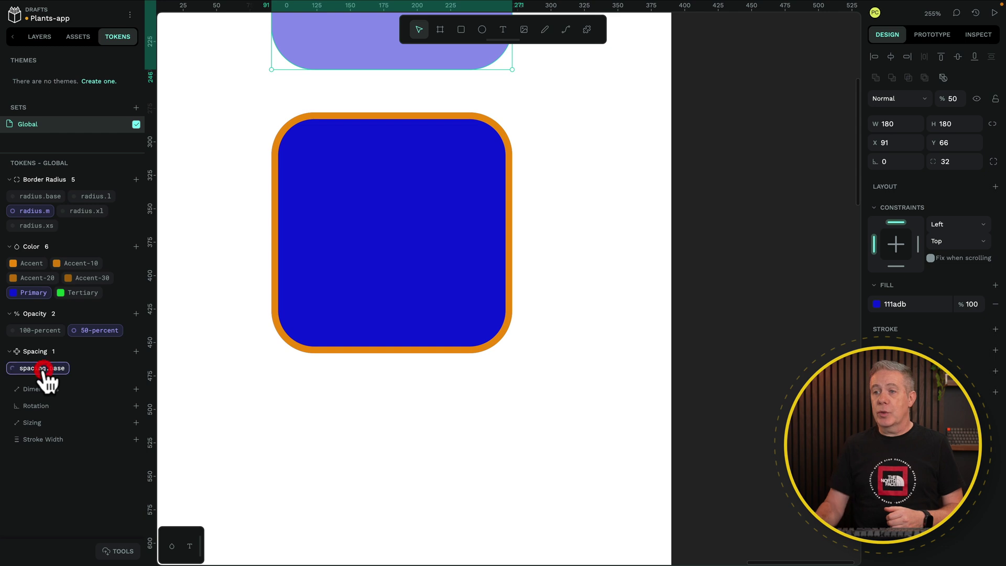
Add a space-m spacing token equal to {spacing.base}.
left_click(137, 352)
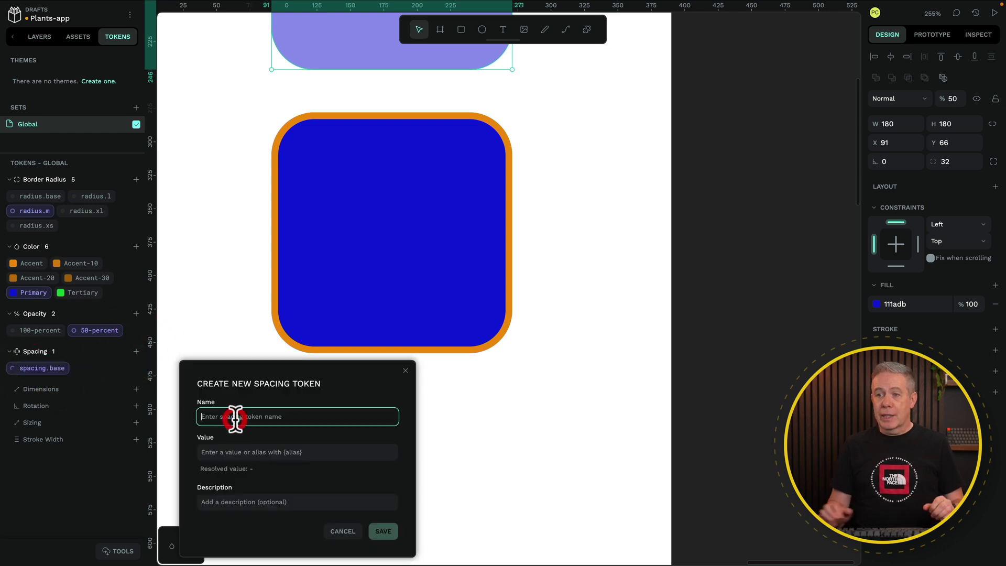
type("space-m")
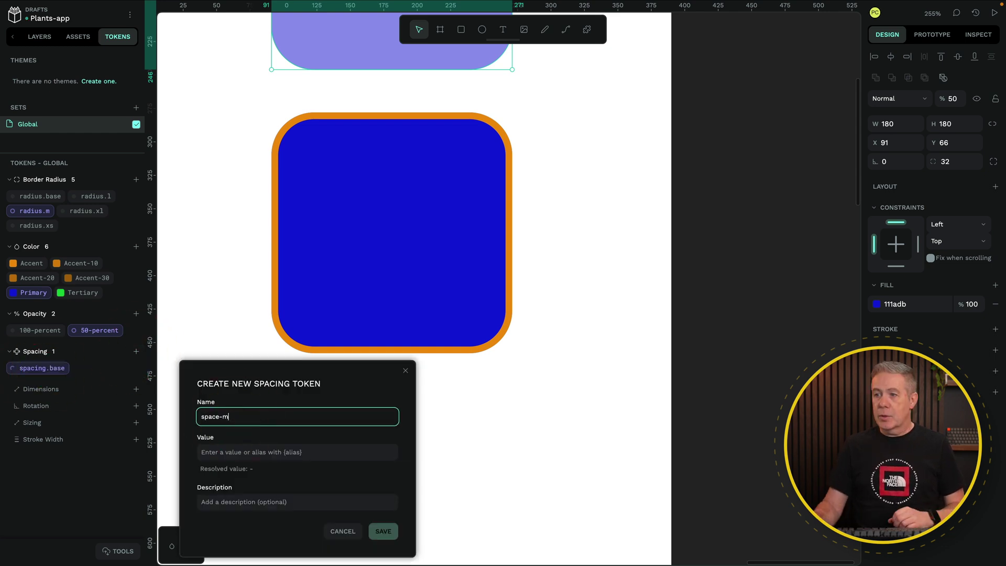
left_click(258, 451)
type("{")
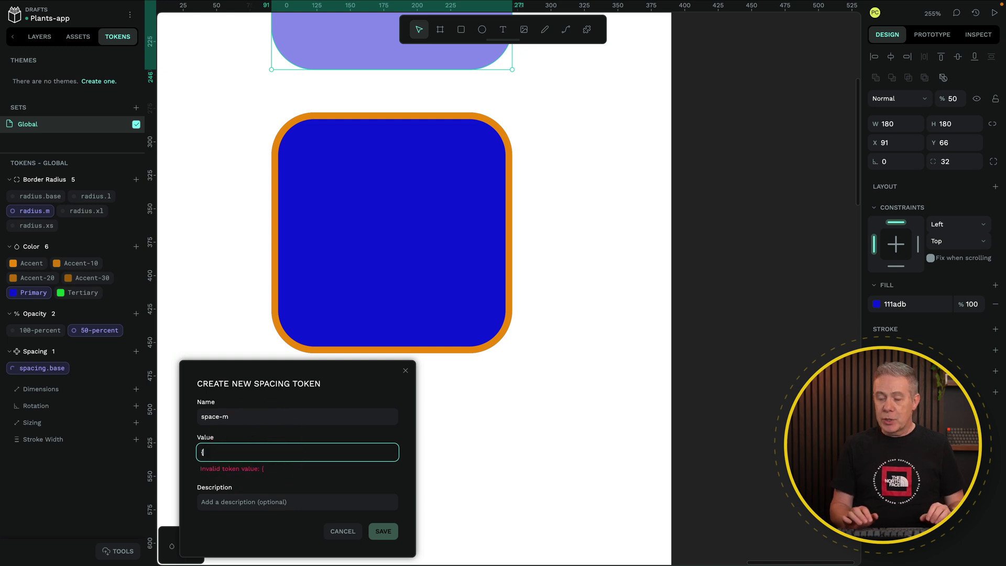
type("spacing.base}")
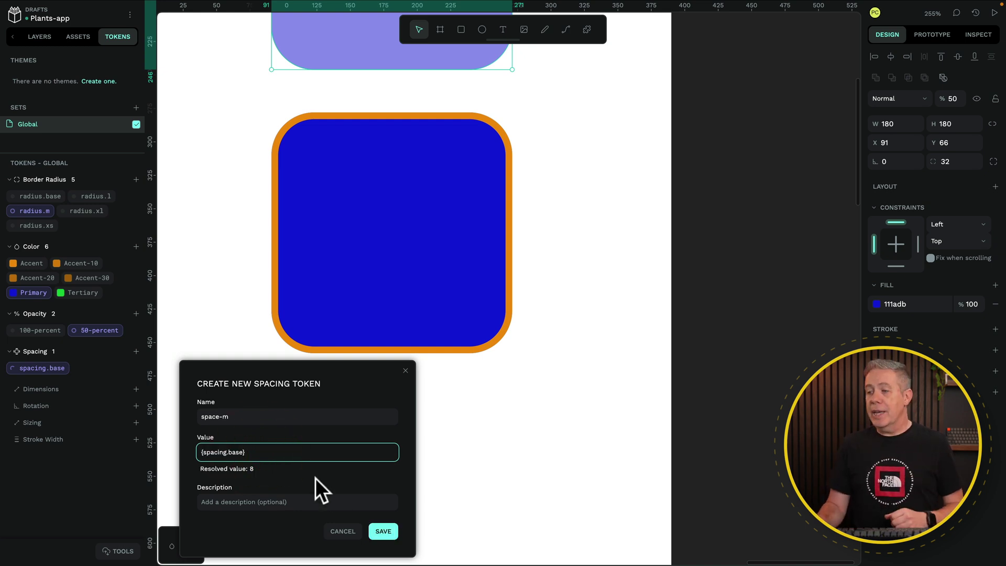
left_click(385, 532)
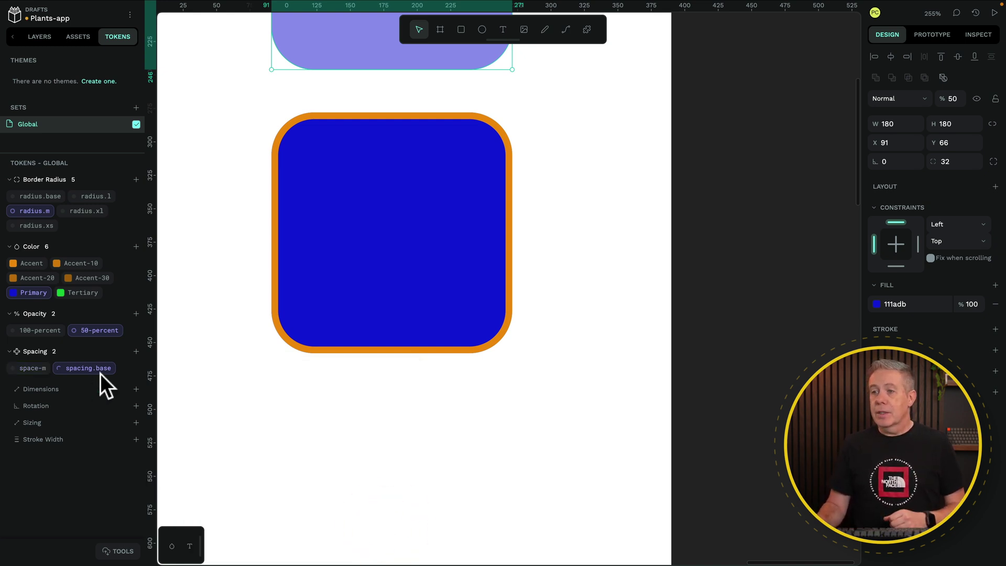
Add a space.l spacing token with value {spacing.base}*2.
left_click(136, 351)
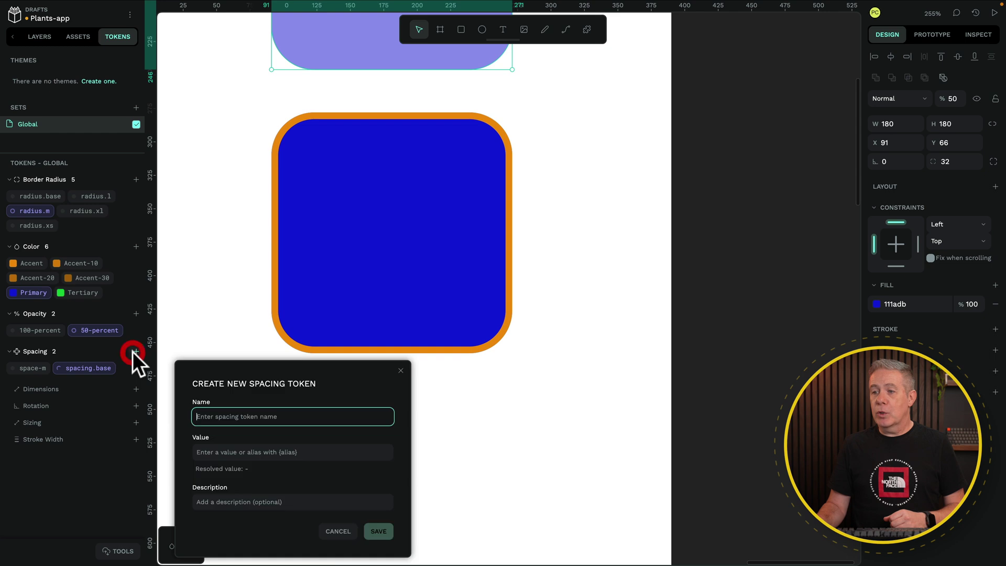
left_click(245, 416)
type("space.l")
left_click(263, 452)
type("{spacing.base}*2")
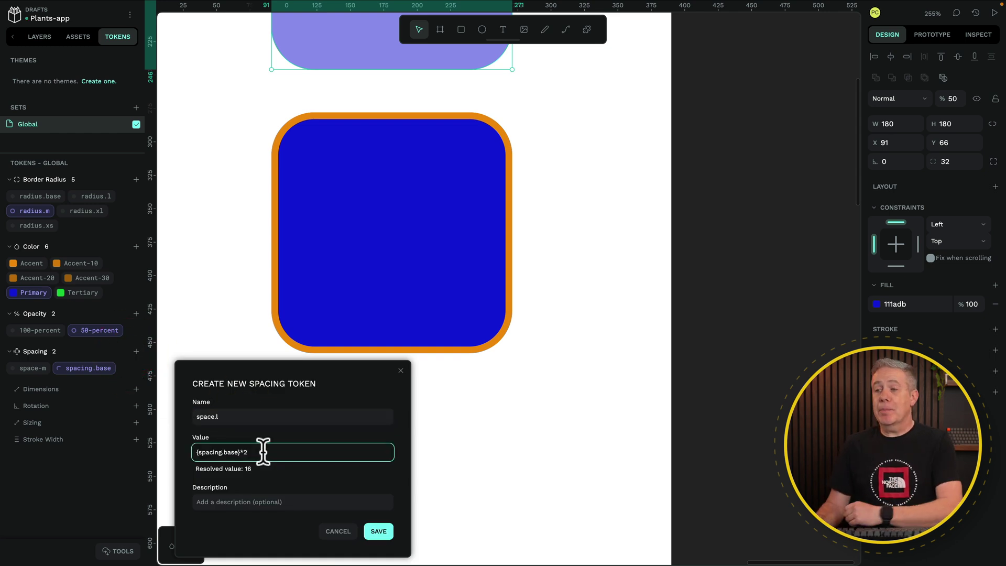
left_click(379, 532)
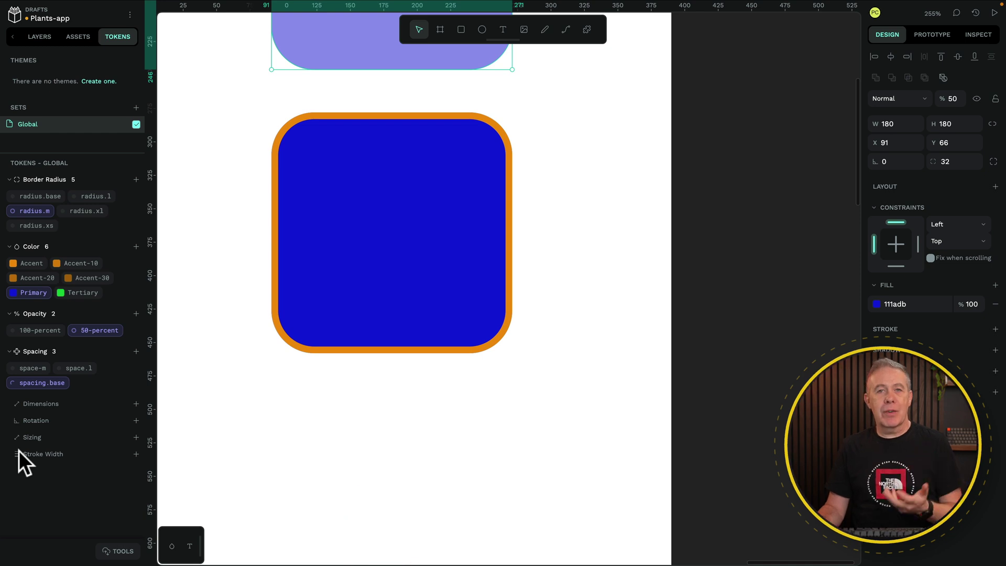